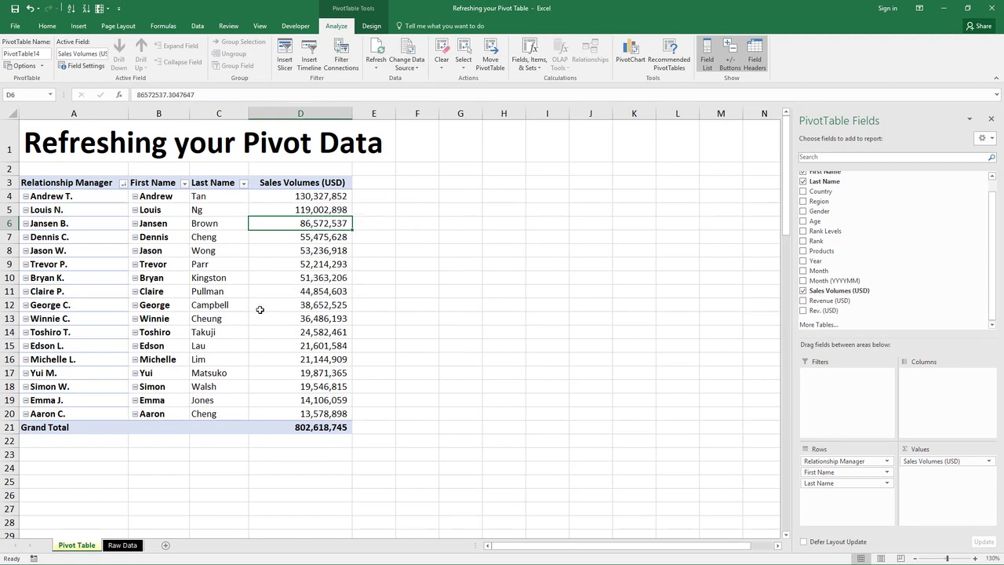
# Step: Look over the last rows of the Raw Data sheet and return to the pivot table
pyautogui.click(295, 342)
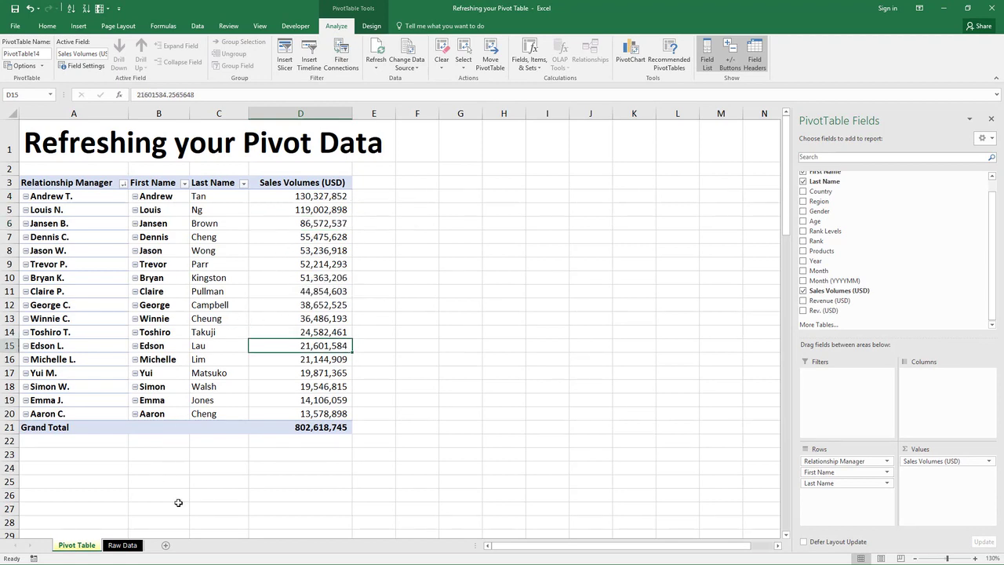
pyautogui.click(122, 544)
pyautogui.scroll(5, 353, 309)
pyautogui.scroll(-2, 353, 309)
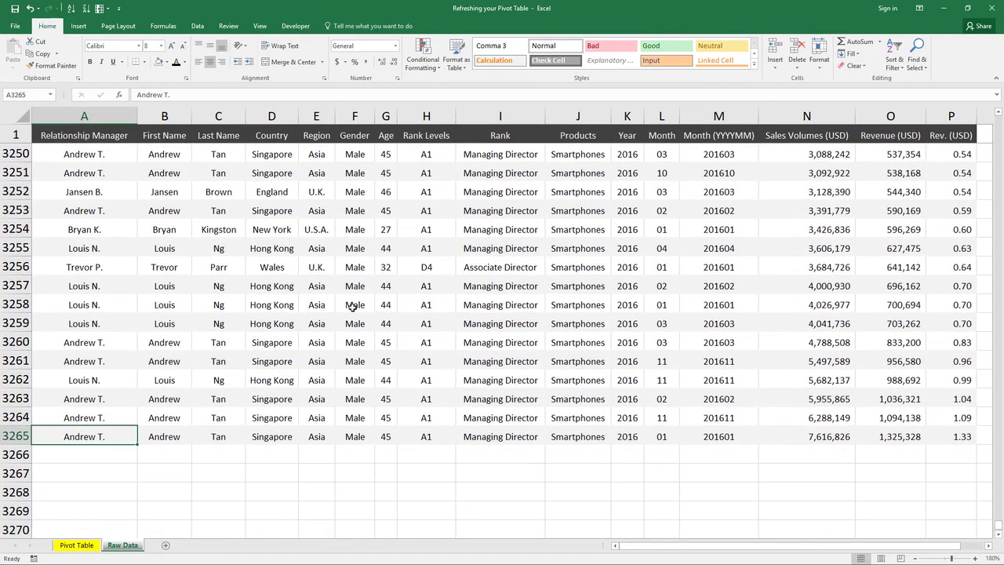
pyautogui.hotkey('ctrl', 'pageup')
pyautogui.click(280, 253)
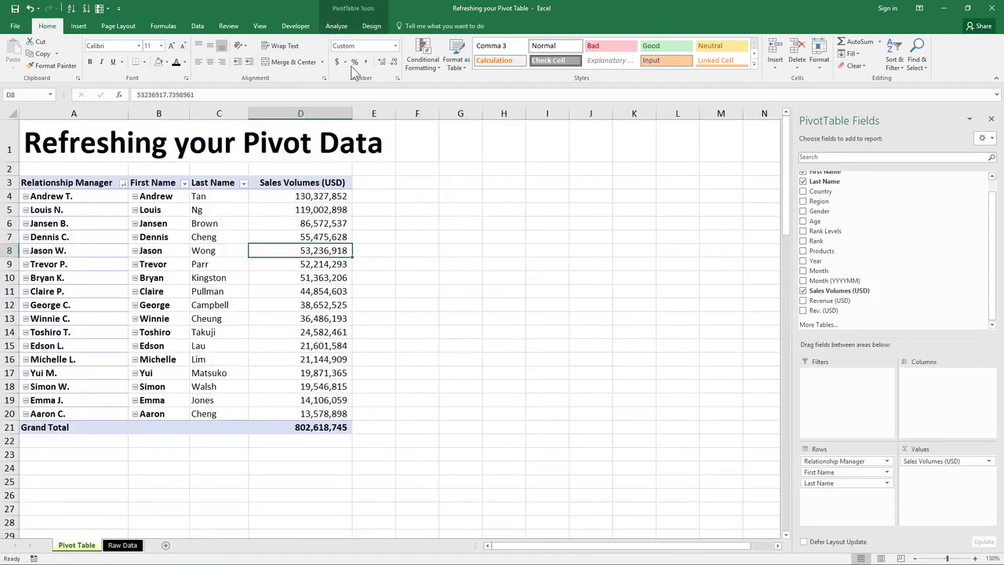
# Step: Change the pivot table's data source to the whole columns A through P of the Raw Data sheet
pyautogui.click(335, 26)
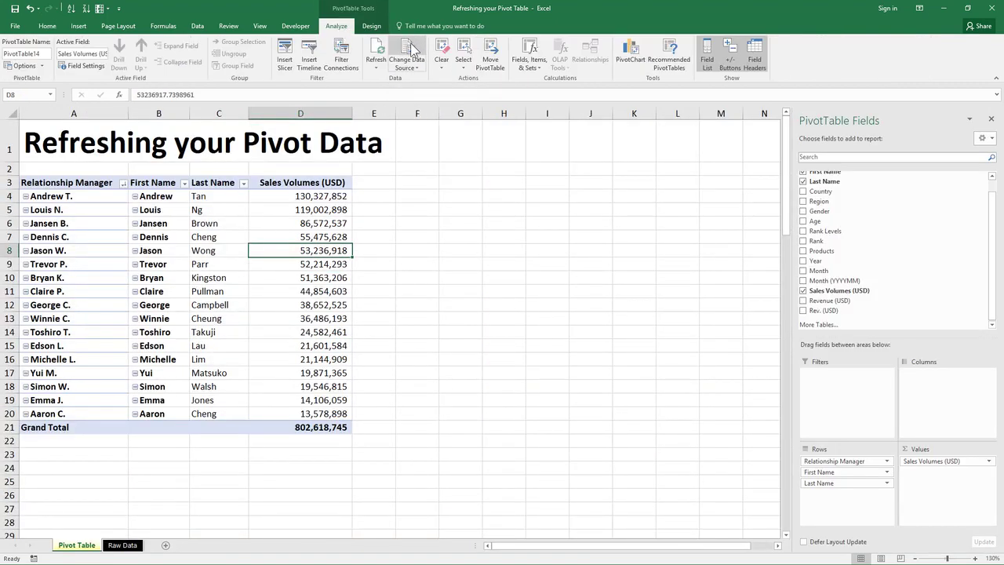
pyautogui.click(414, 50)
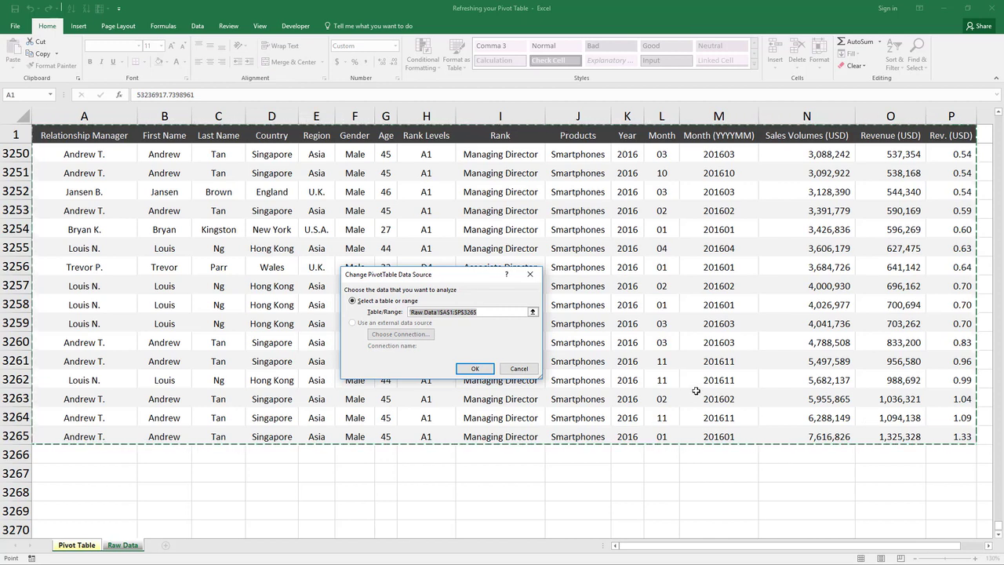
pyautogui.scroll(-2, 693, 394)
pyautogui.scroll(-1, 693, 398)
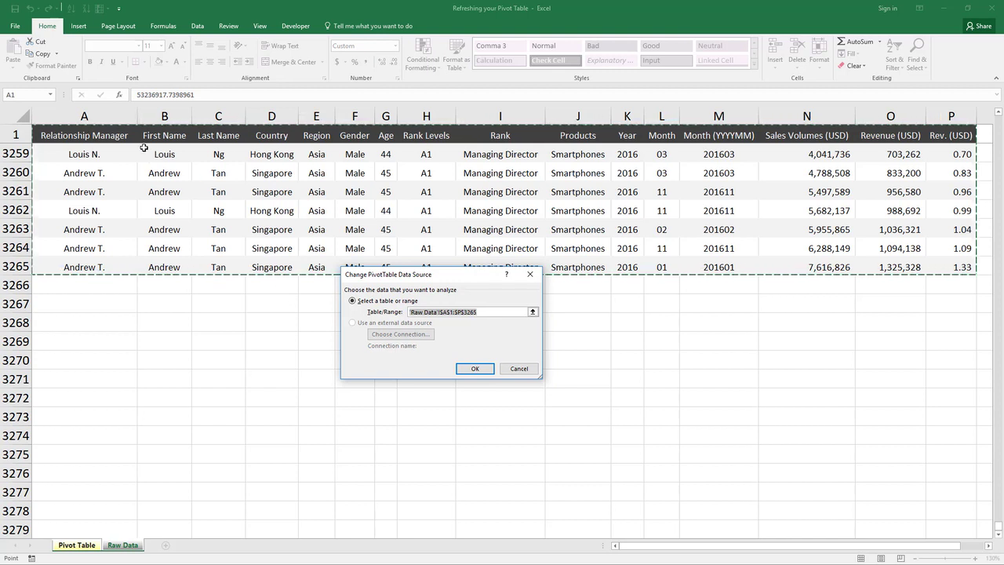
pyautogui.moveTo(100, 116); pyautogui.dragTo(952, 110)
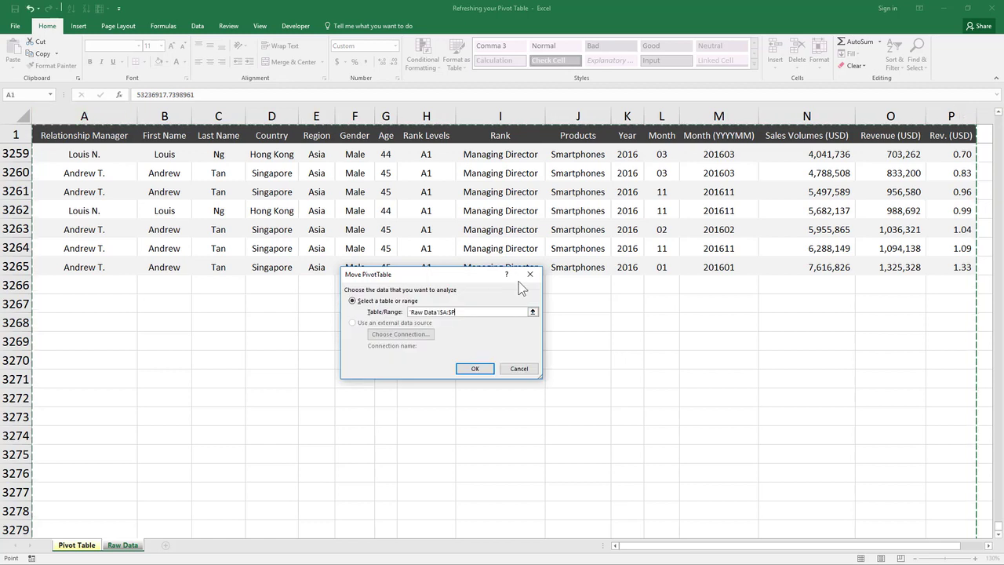
pyautogui.click(473, 369)
pyautogui.click(471, 368)
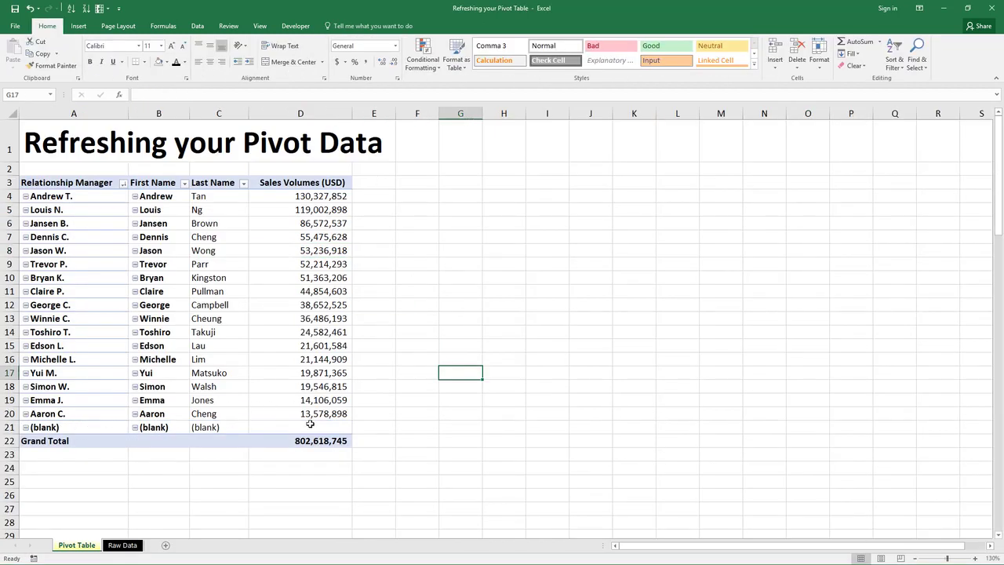
# Step: Start a new Raw Data record in row 3267 with the relationship manager's full name, first name and last name
pyautogui.moveTo(306, 423); pyautogui.dragTo(83, 421)
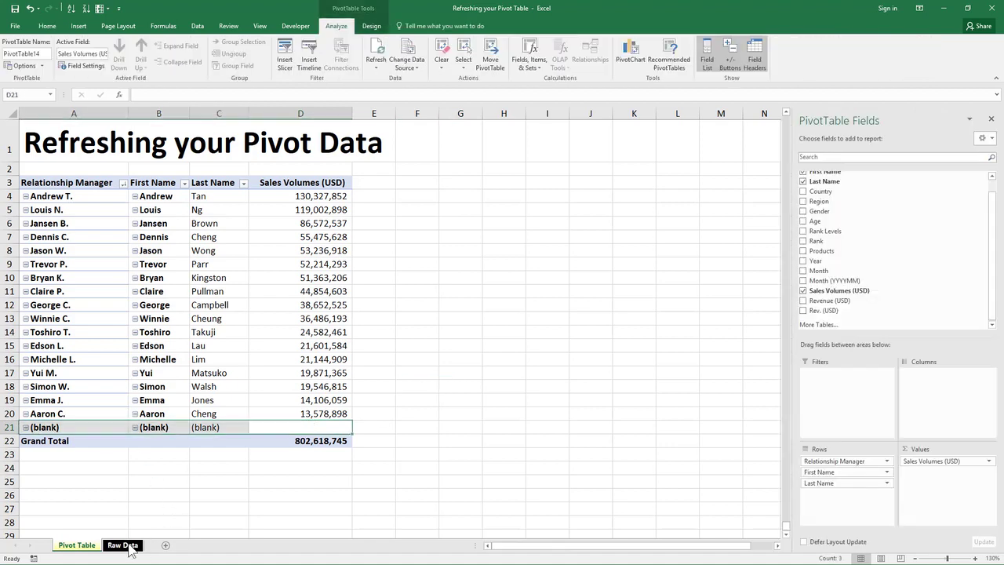
pyautogui.click(129, 546)
pyautogui.click(197, 401)
pyautogui.click(126, 303)
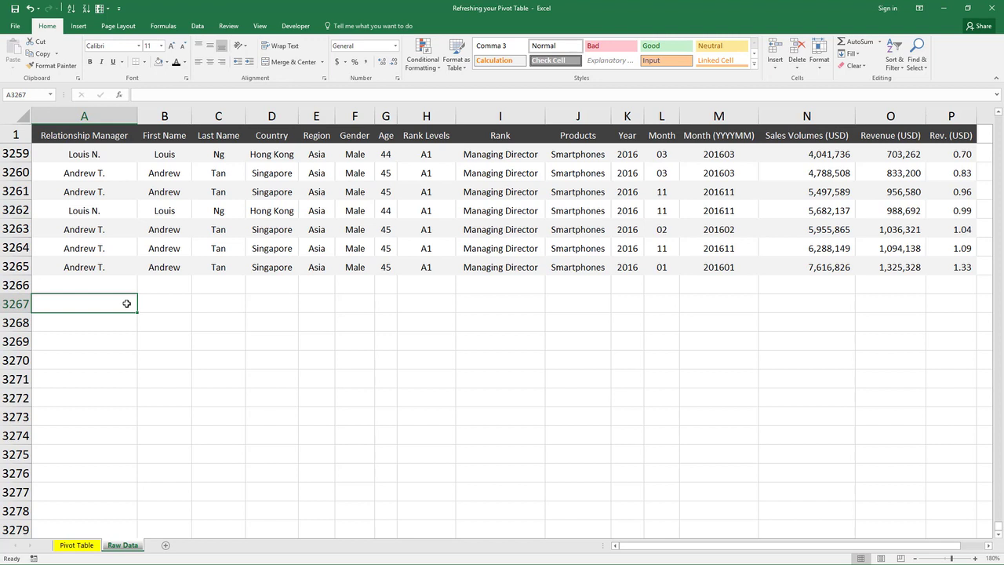
pyautogui.write('Jordon T')
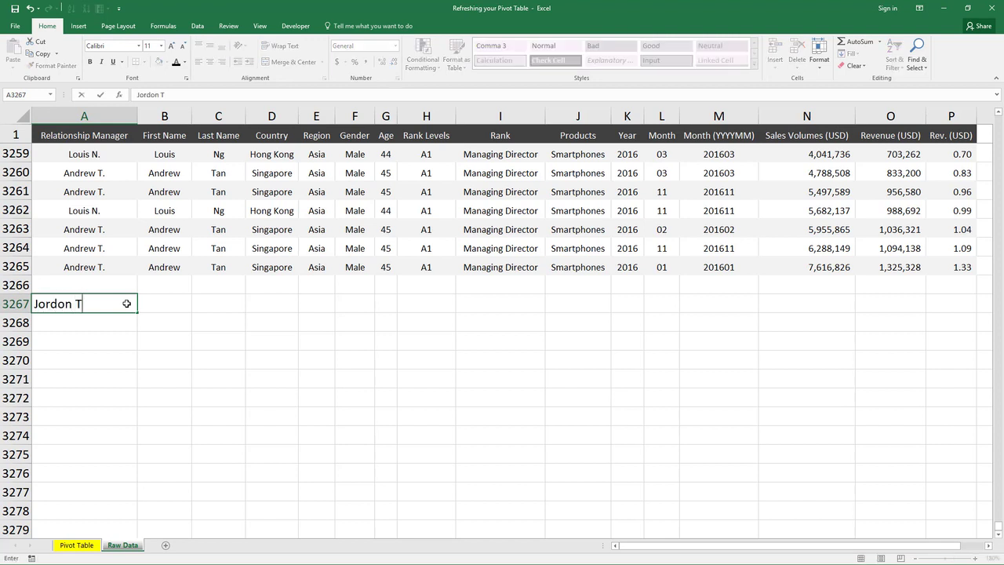
pyautogui.write('hompson')
pyautogui.press('Tab')
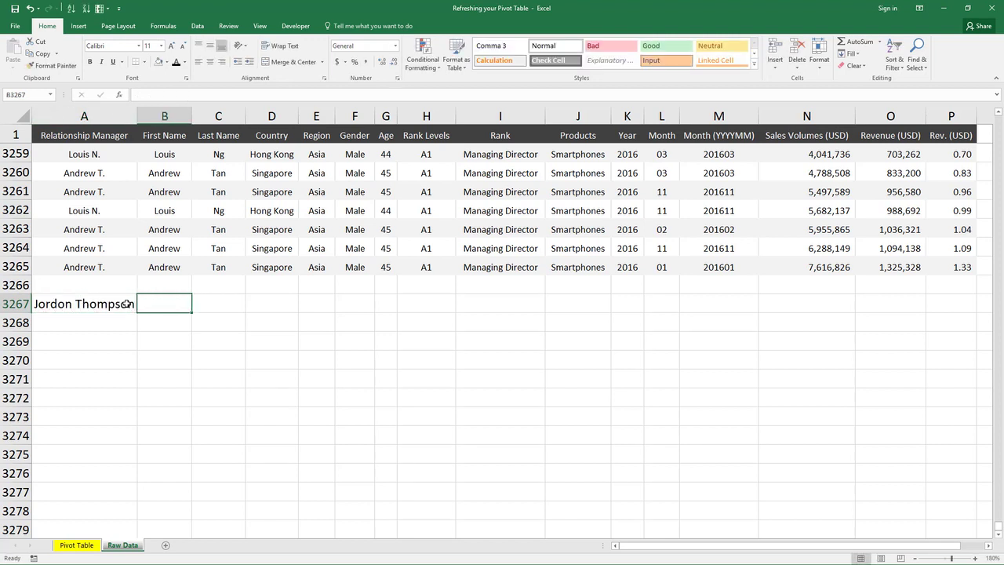
pyautogui.write('Jordon')
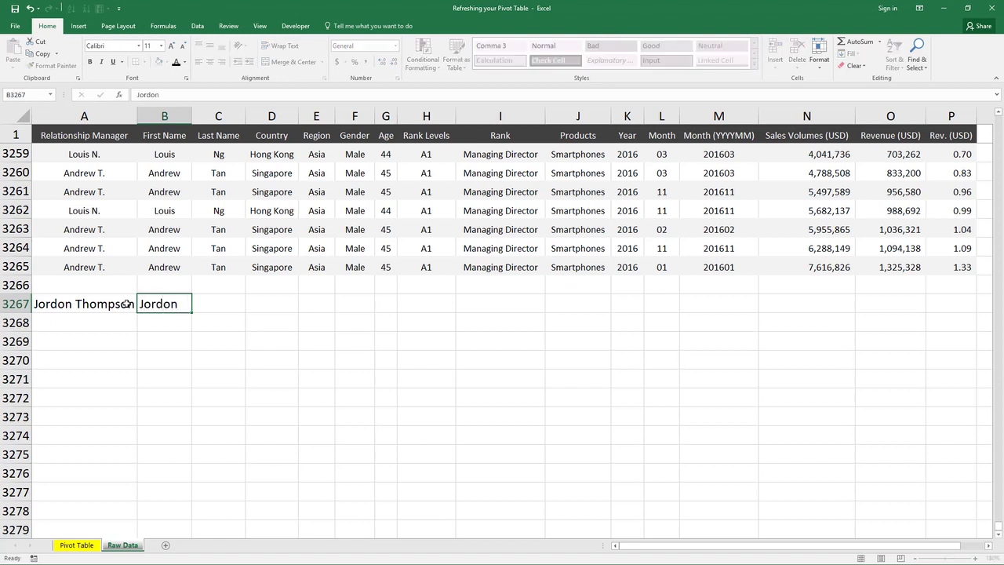
pyautogui.press('Tab')
pyautogui.write('Thompson')
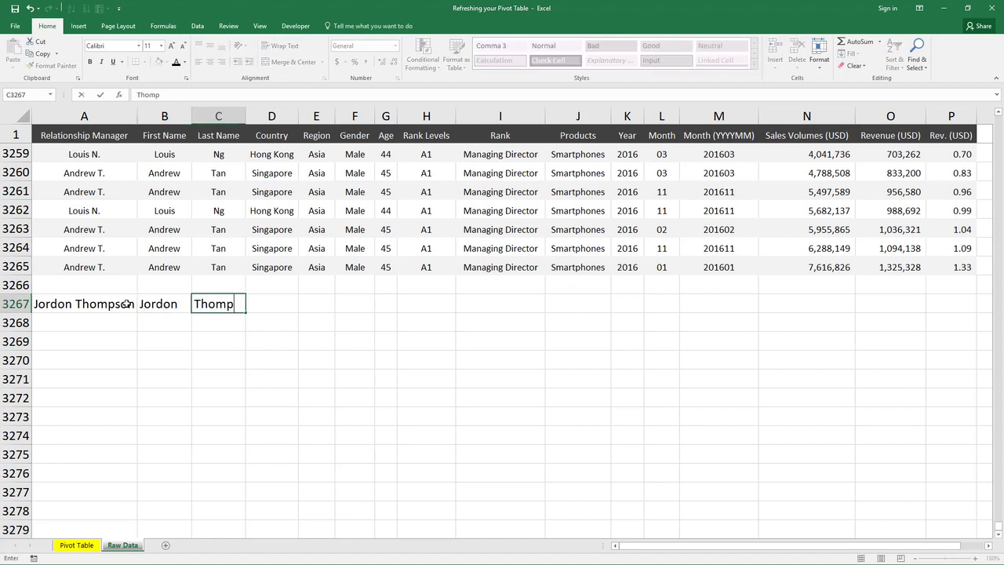
pyautogui.press('Tab')
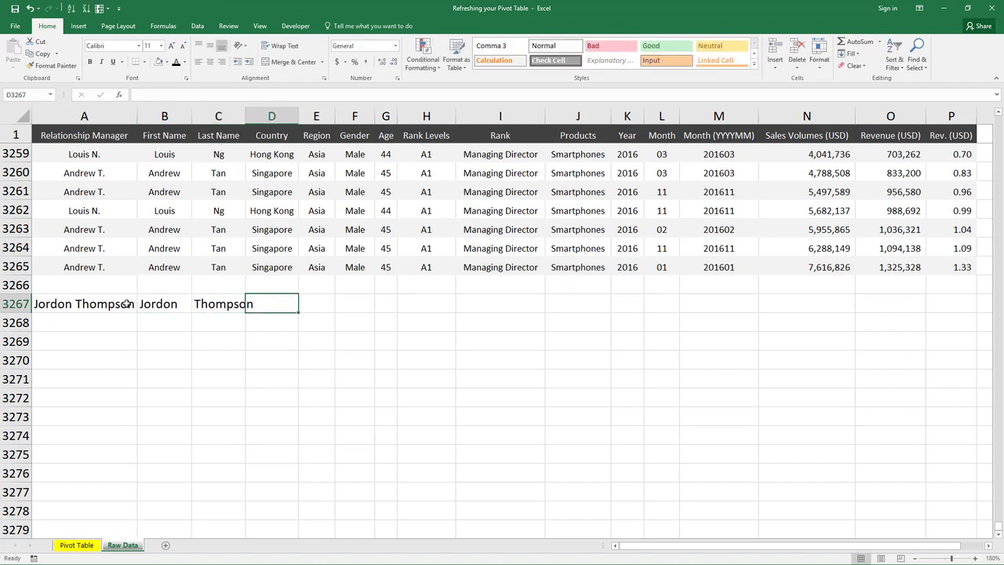
# Step: Fill in the new record's country as New York, region as U.S.A. and gender as Male
pyautogui.write('New York')
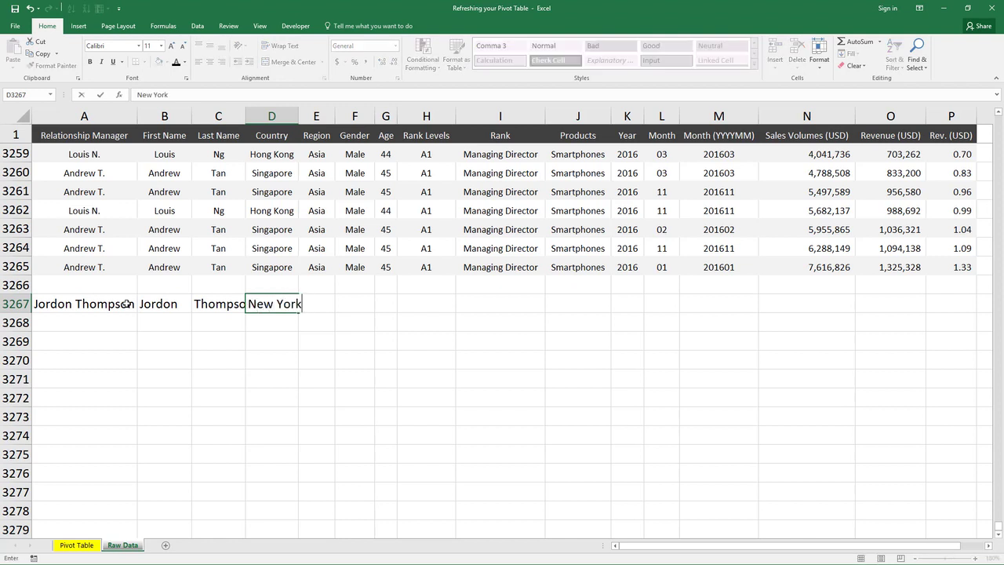
pyautogui.press('Tab')
pyautogui.write('U.')
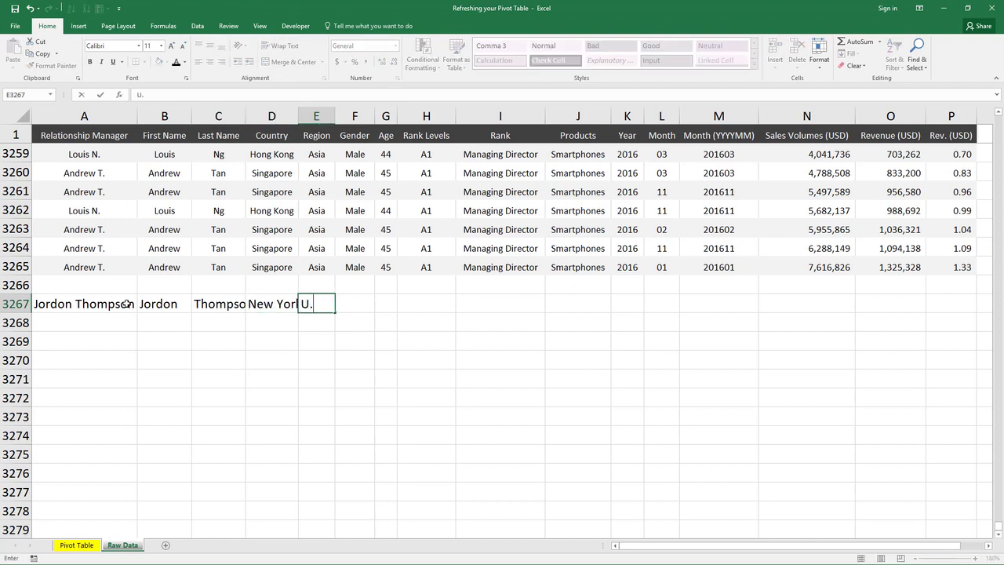
pyautogui.write('S.A.')
pyautogui.press('Tab')
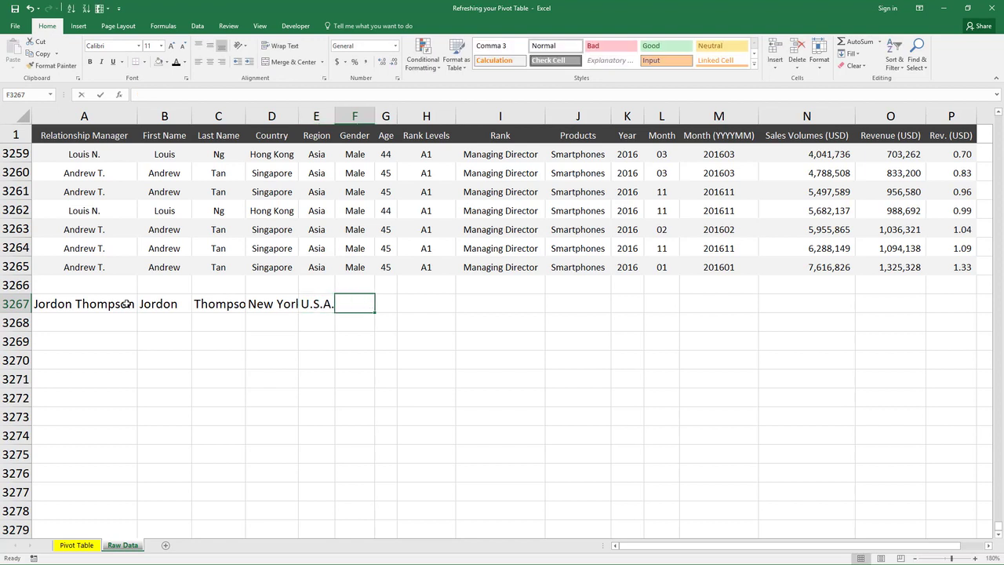
pyautogui.write('Male')
pyautogui.press('Tab')
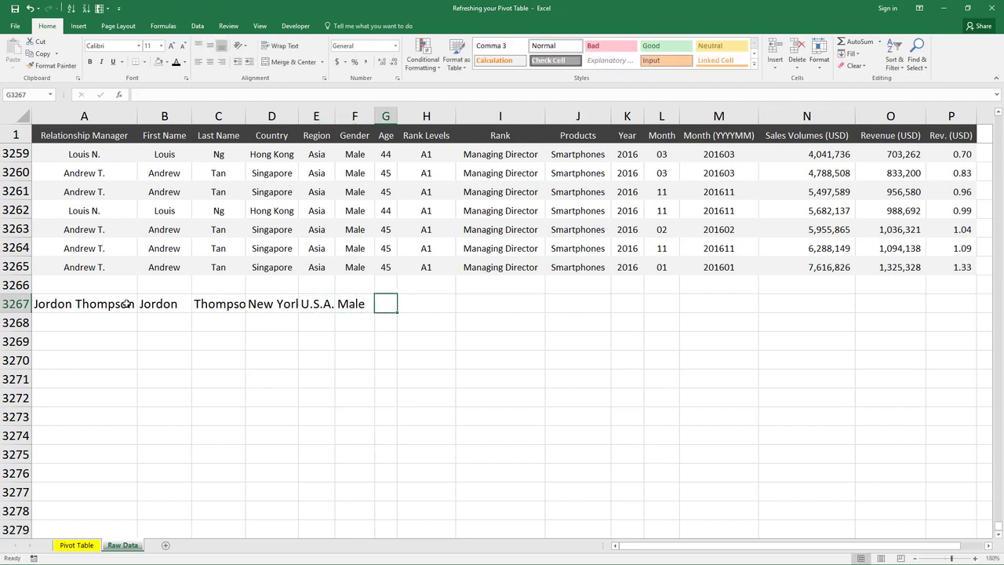
# Step: Fill in age 40, rank level A1, rank Managing Director and product Smartphones for the new record
pyautogui.write('40')
pyautogui.press('Tab')
pyautogui.write('A1')
pyautogui.press('Tab')
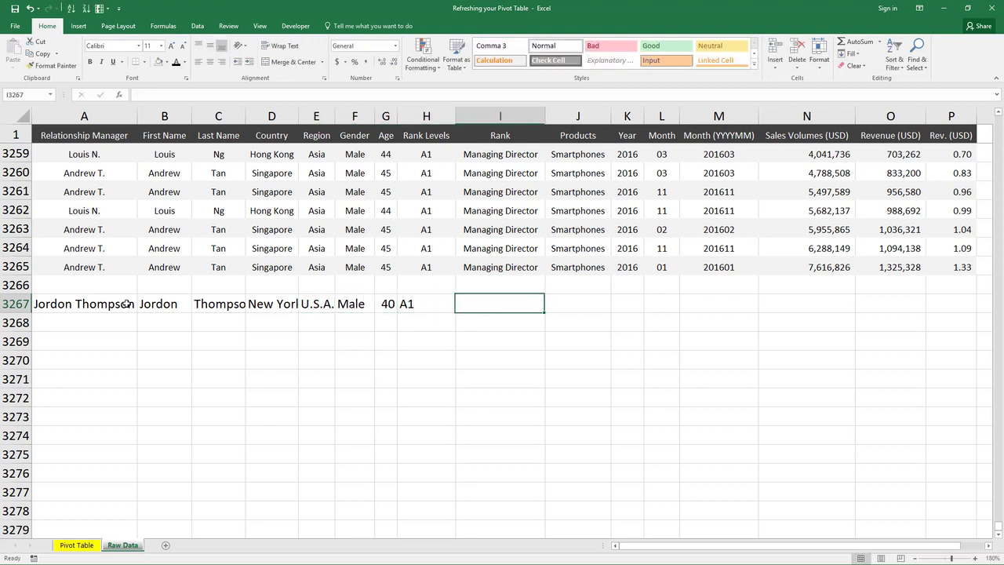
pyautogui.write('Maannaging Director')
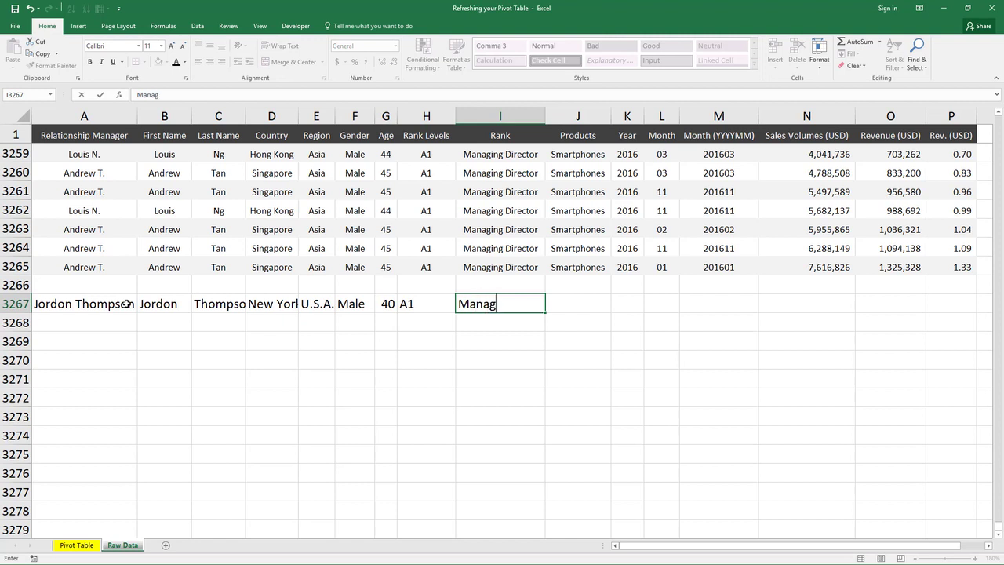
pyautogui.press('Tab')
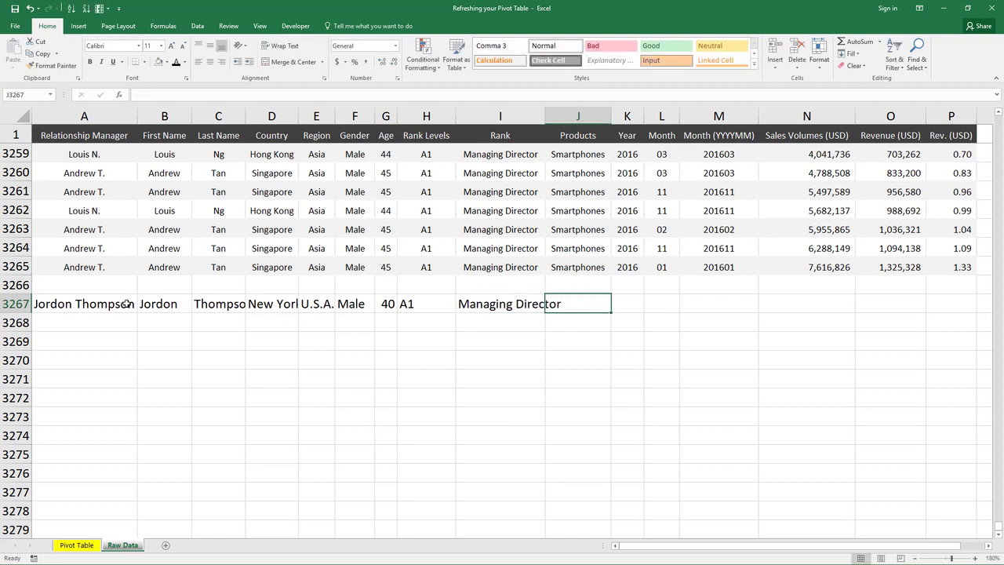
pyautogui.write('Sma')
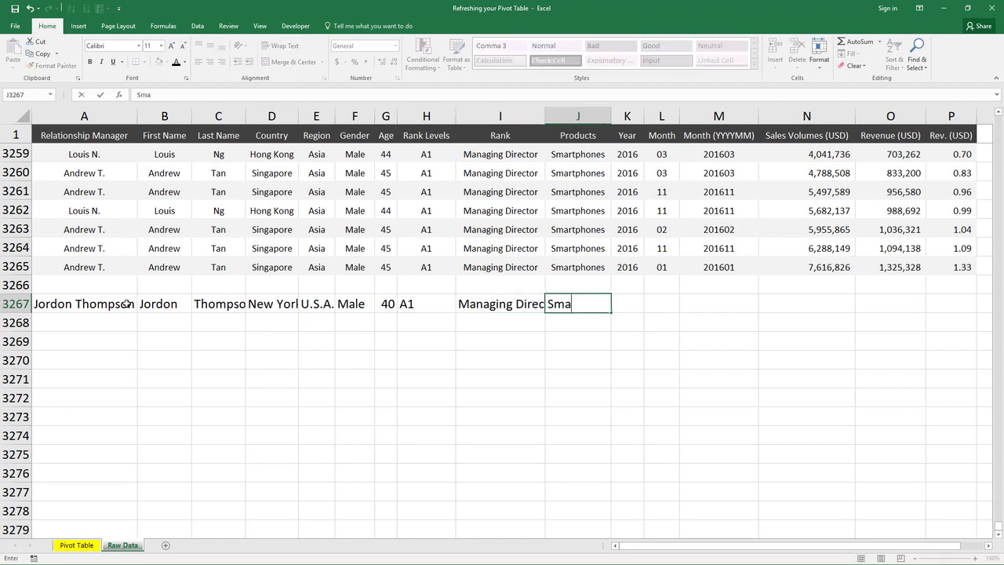
pyautogui.write('rtphones')
pyautogui.press('Tab')
# Step: Fill in year 2016, month 12, month code 201612 and sales volume 4000000 for the new record
pyautogui.write('201')
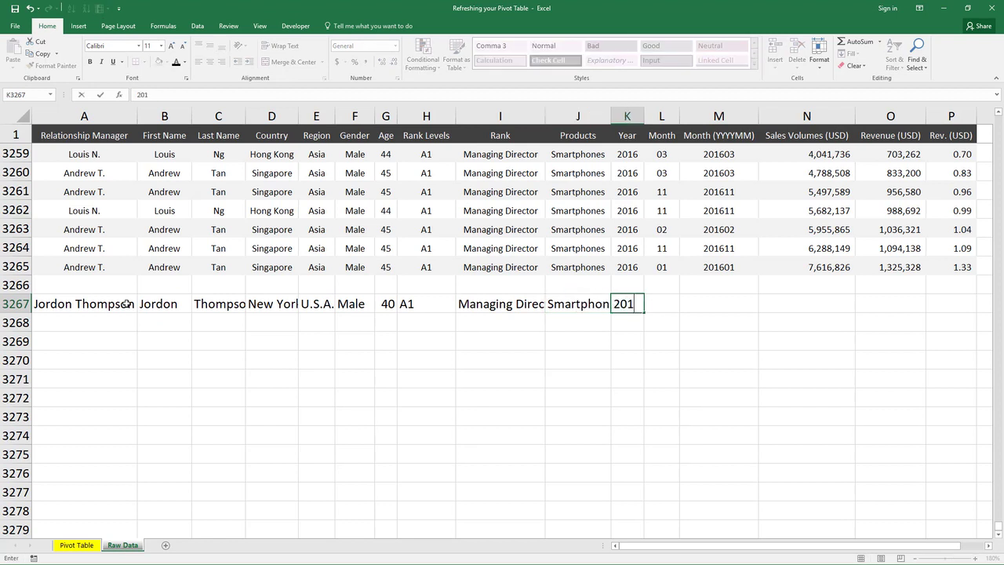
pyautogui.write('6')
pyautogui.press('Tab')
pyautogui.write('12')
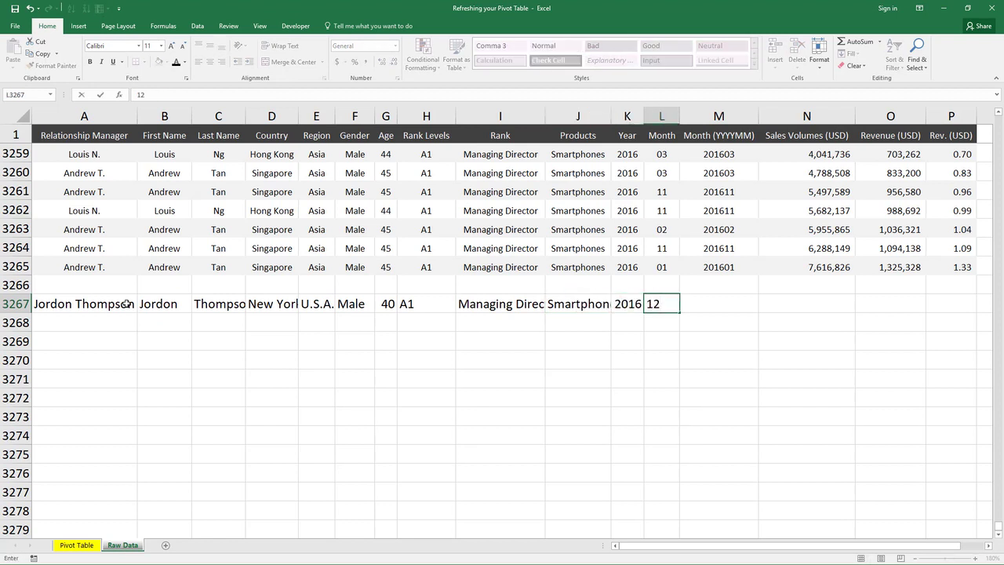
pyautogui.press('Tab')
pyautogui.write('201612')
pyautogui.press('Tab')
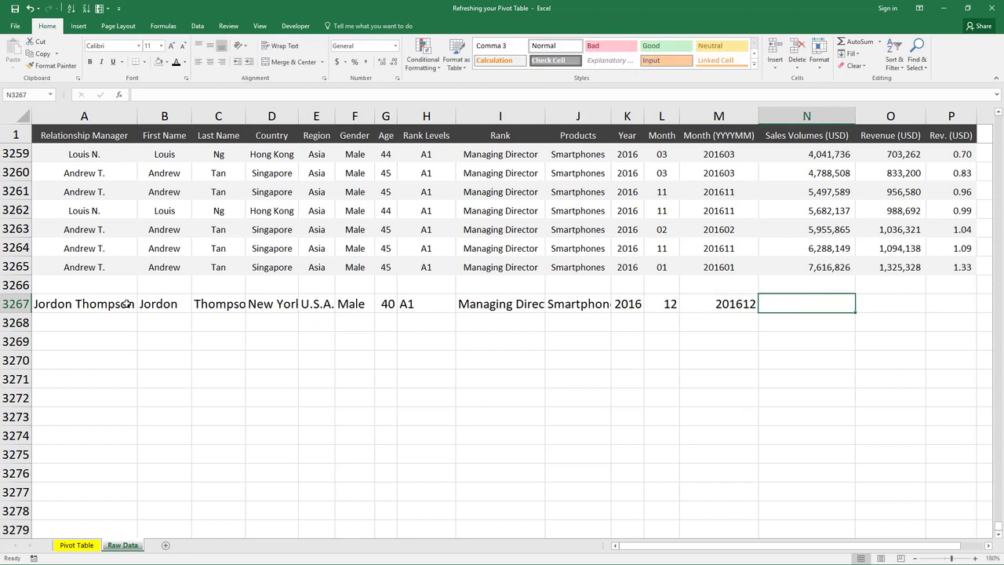
pyautogui.write('40000000')
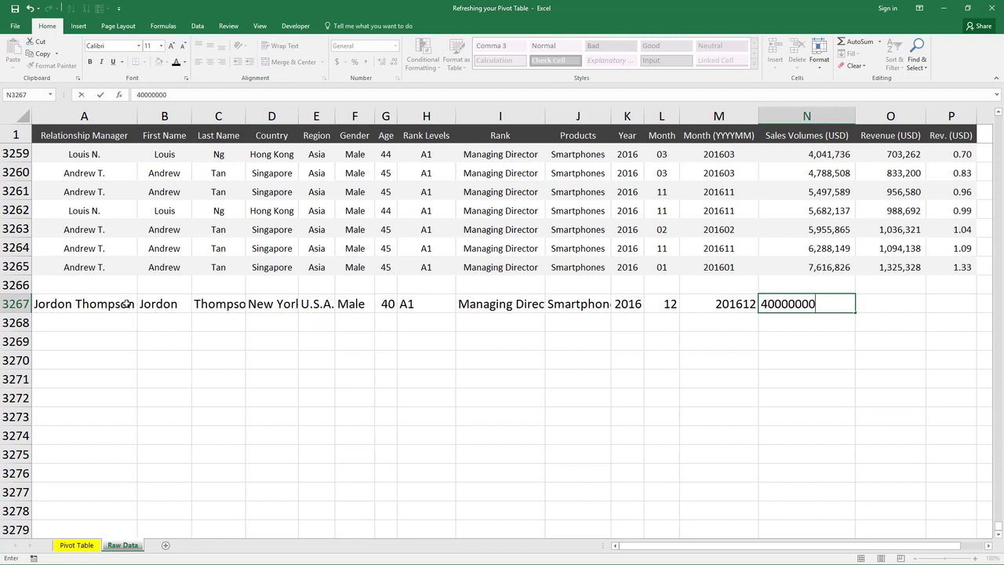
pyautogui.press('Tab')
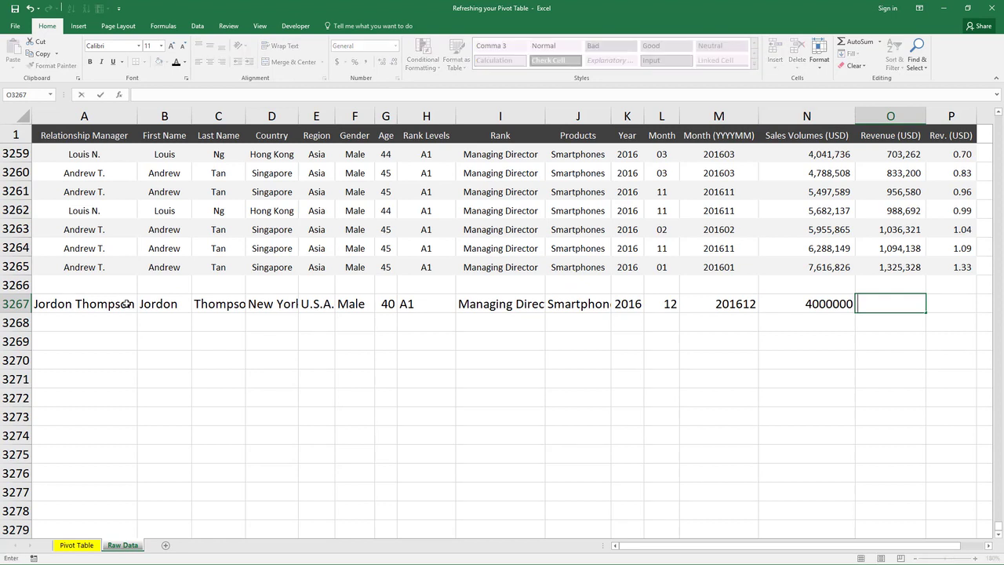
# Step: Enter the new record's revenue as a formula equal to 0.15 times its sales volume
pyautogui.write('=0')
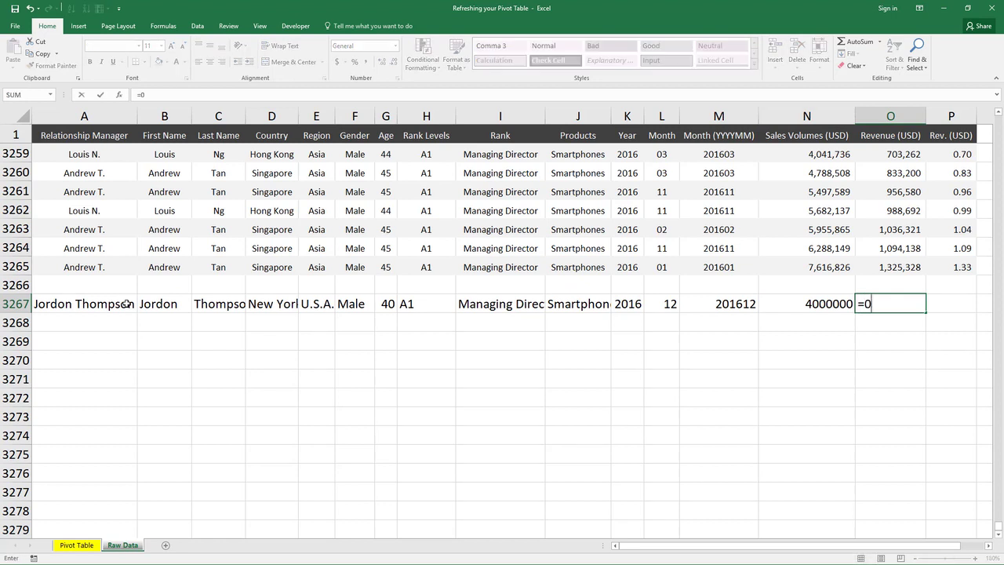
pyautogui.write('.15*')
pyautogui.press('Left')
pyautogui.press('Return')
# Step: Enter the new record's Rev. (USD) as a formula dividing its revenue by 1000000
pyautogui.press('Up')
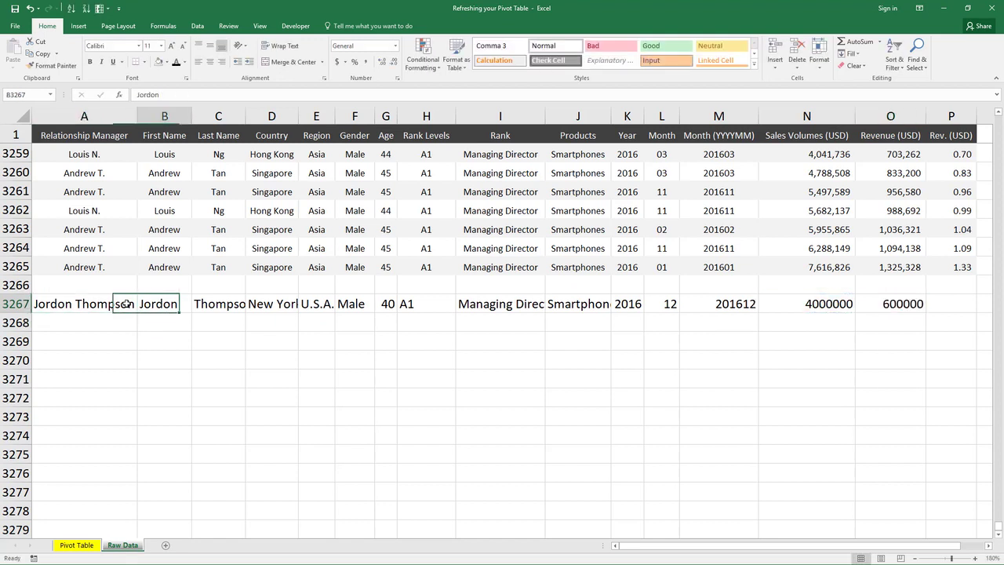
pyautogui.hotkey('ctrl', 'Right')
pyautogui.press('Right')
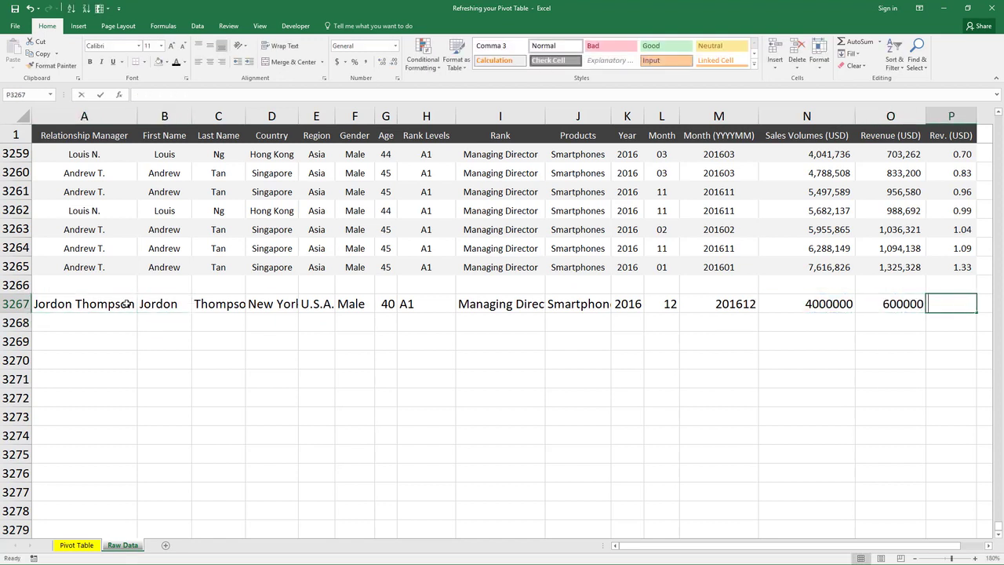
pyautogui.write('=')
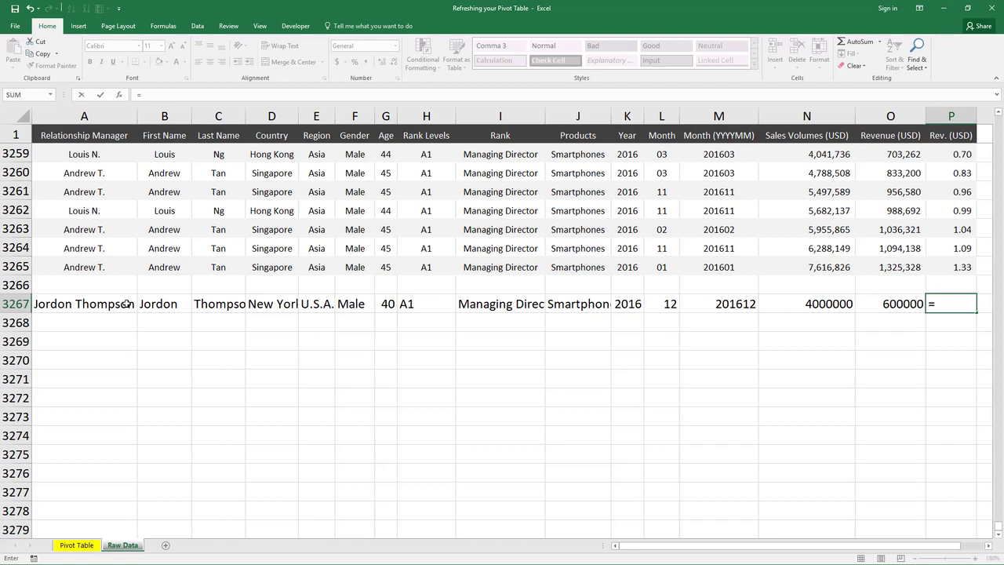
pyautogui.press('Left')
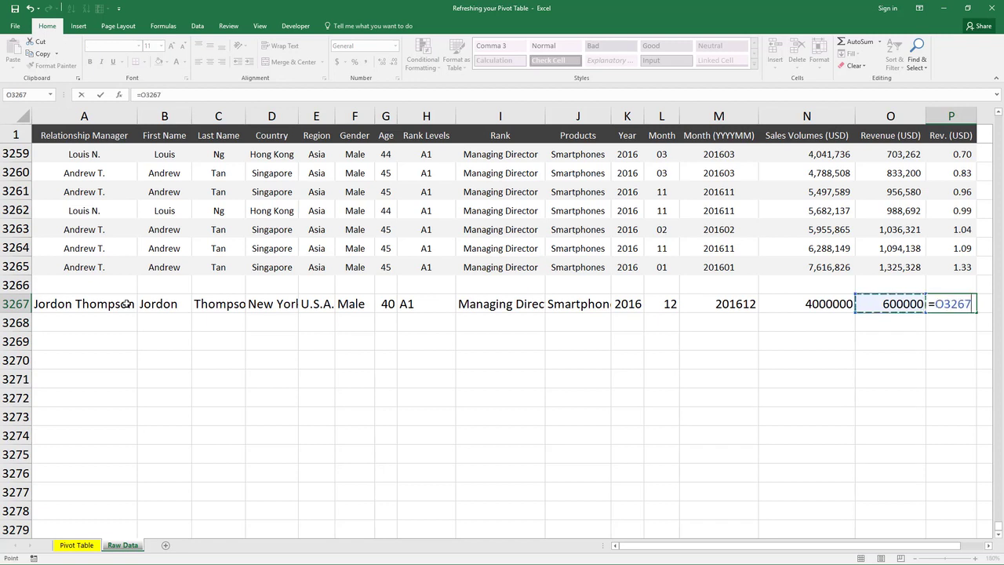
pyautogui.write('/1000000')
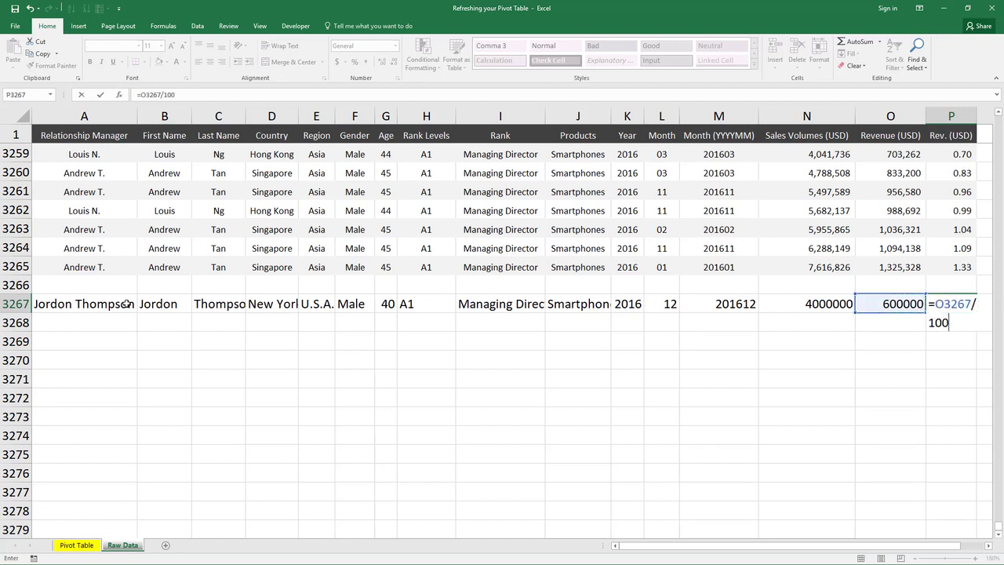
pyautogui.press('Return')
pyautogui.press('Up')
pyautogui.press('Up')
pyautogui.press('Up')
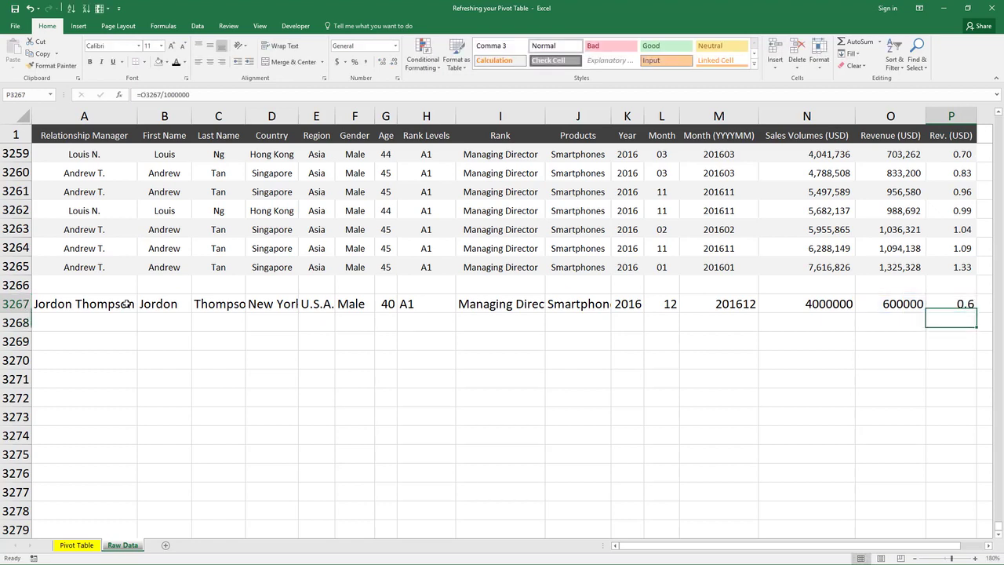
# Step: Copy the formatting of the last data row onto the new record's row
pyautogui.hotkey('shift', 'space')
pyautogui.hotkey('ctrl', 'c')
pyautogui.press('Down')
pyautogui.press('Down')
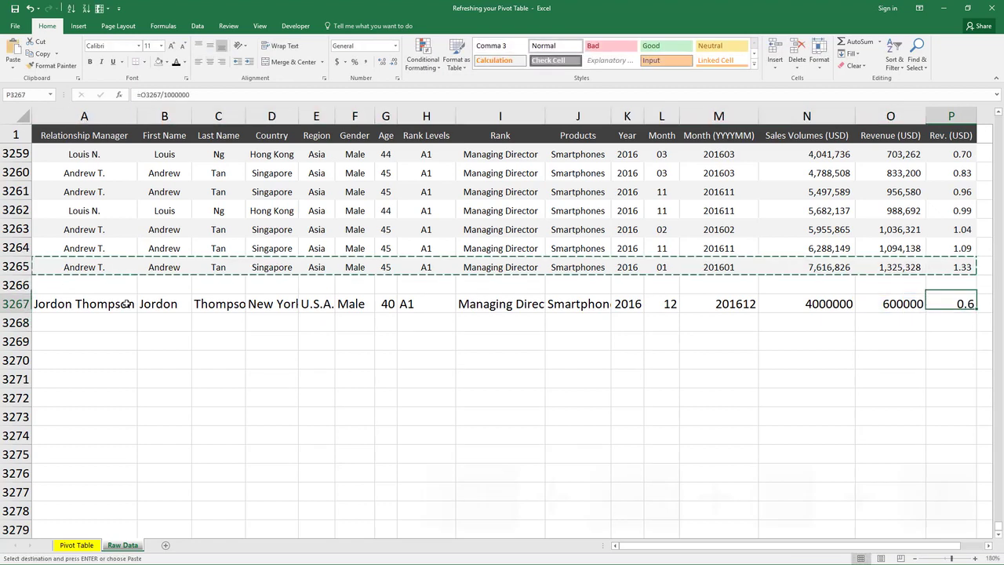
pyautogui.hotkey('shift', 'space')
pyautogui.hotkey('ctrl', 'alt', 'v')
pyautogui.press('t')
pyautogui.press('Return')
pyautogui.press('Escape')
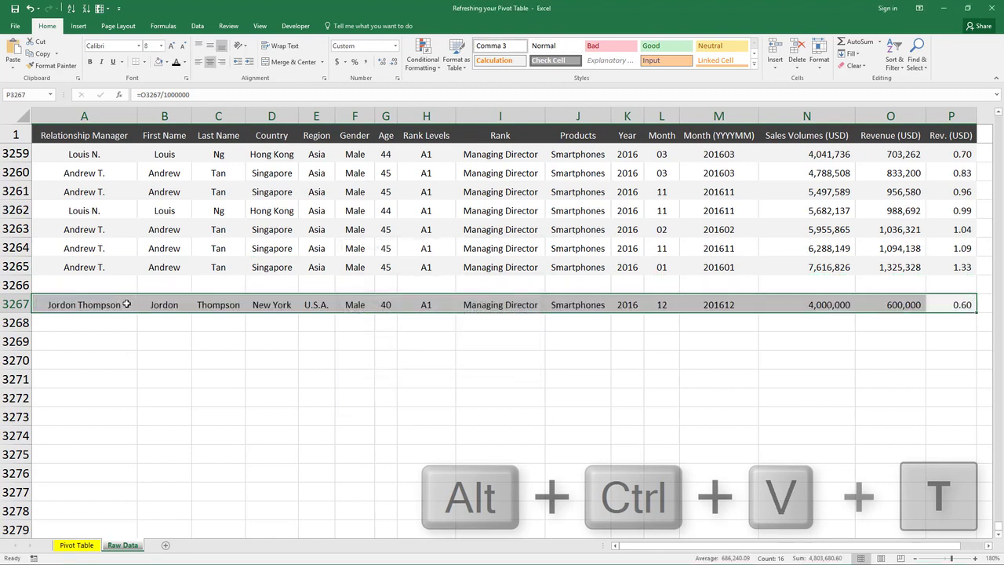
# Step: Switch to the pivot table sheet and refresh the pivot table to include the new record
pyautogui.press('Up')
pyautogui.press('Left')
pyautogui.press('Down')
pyautogui.hotkey('ctrl', 'Left')
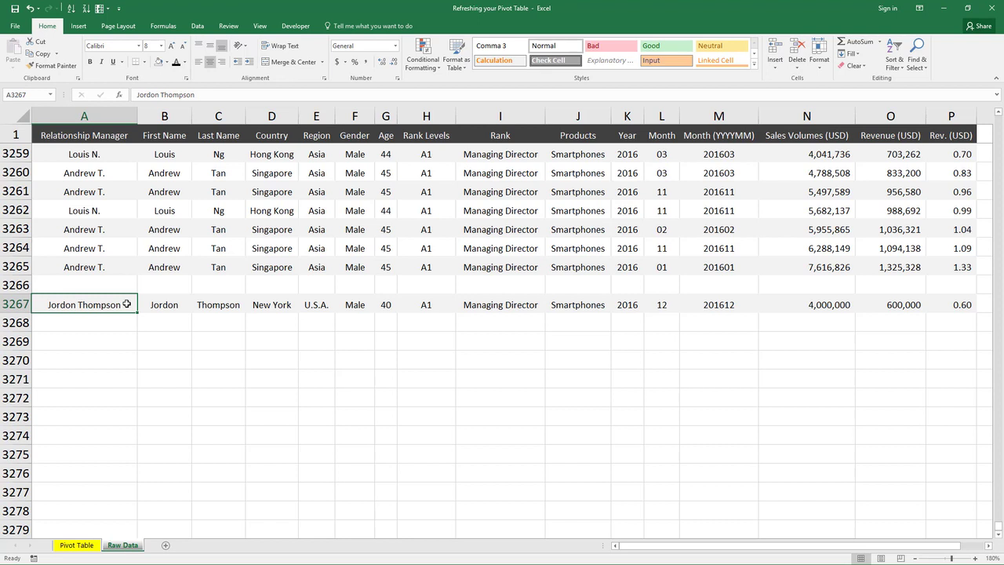
pyautogui.hotkey('ctrl', 'pageup')
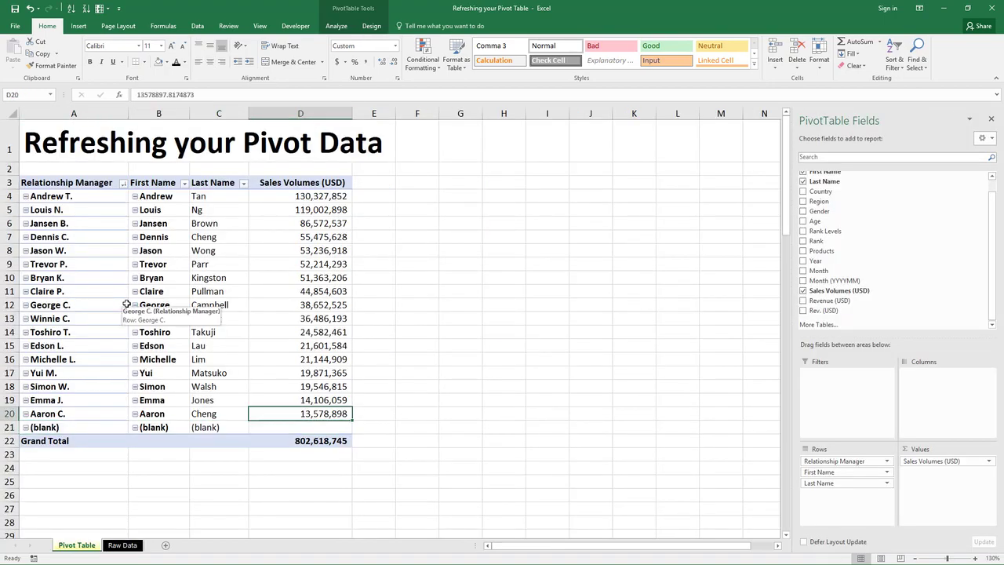
pyautogui.click(315, 250)
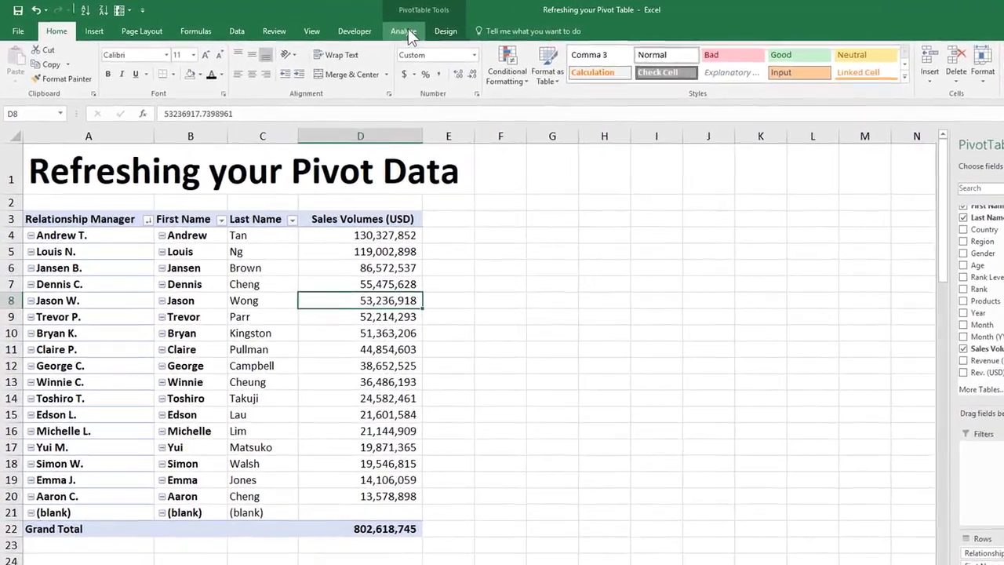
pyautogui.click(351, 28)
pyautogui.click(397, 54)
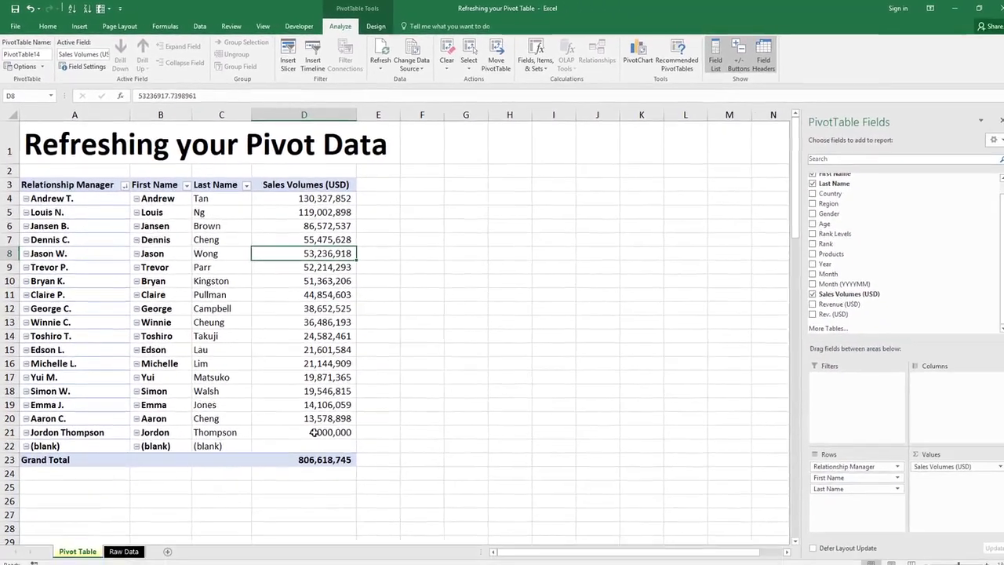
# Step: Drill down into the new record's sales volume on a detail sheet, then delete that sheet
pyautogui.click(416, 520)
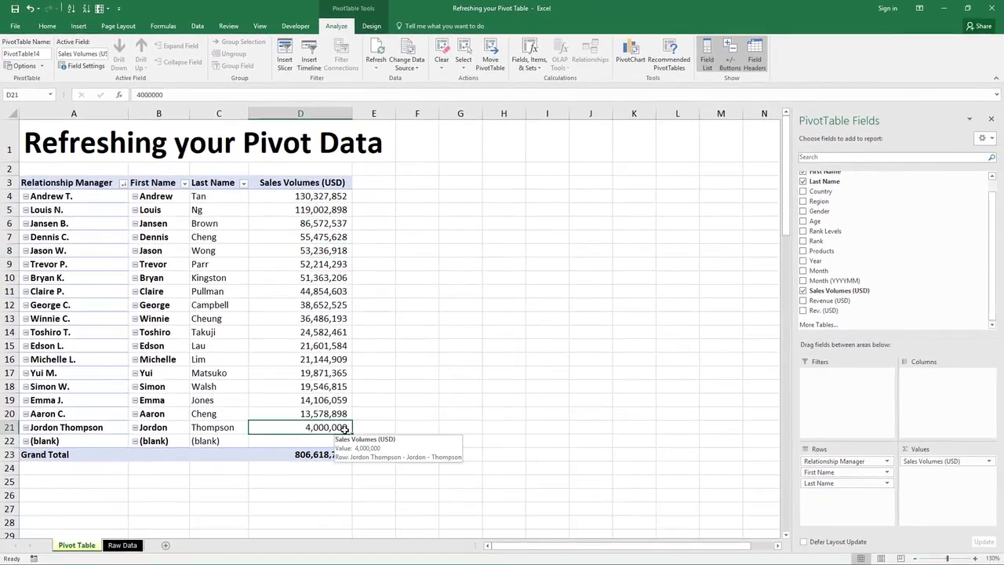
pyautogui.doubleClick(343, 428)
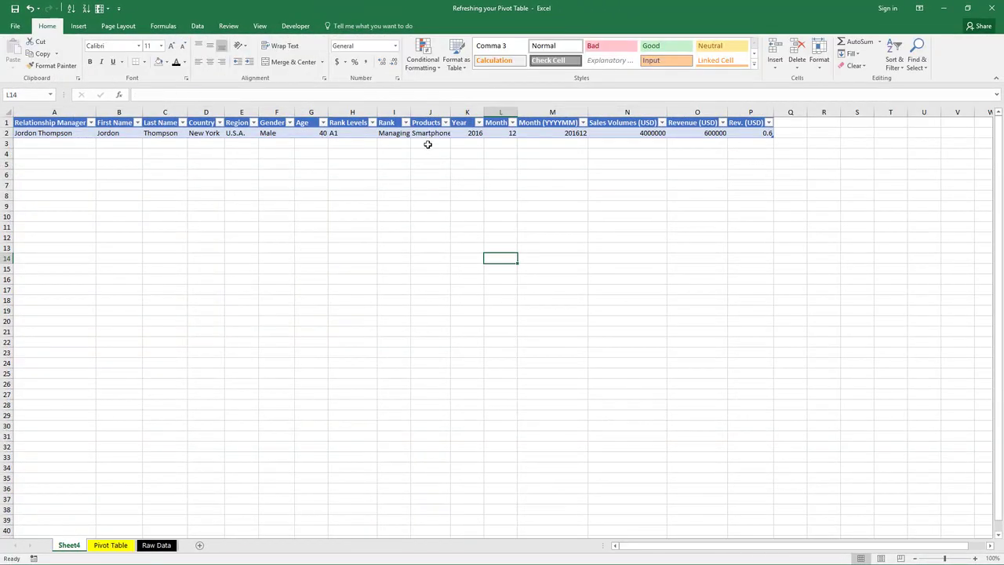
pyautogui.keyDown('ctrl'); pyautogui.scroll(1, 420, 137); pyautogui.keyUp('ctrl')
pyautogui.click(274, 341)
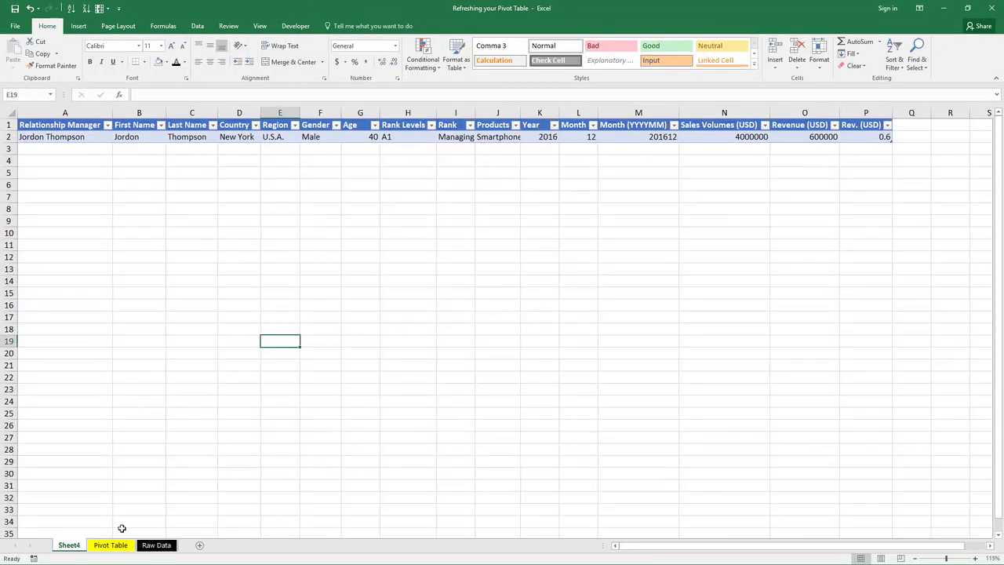
pyautogui.hotkey('alt', 'e')
pyautogui.press('l')
pyautogui.press('Return')
pyautogui.press('Left')
pyautogui.press('Left')
pyautogui.press('Left')
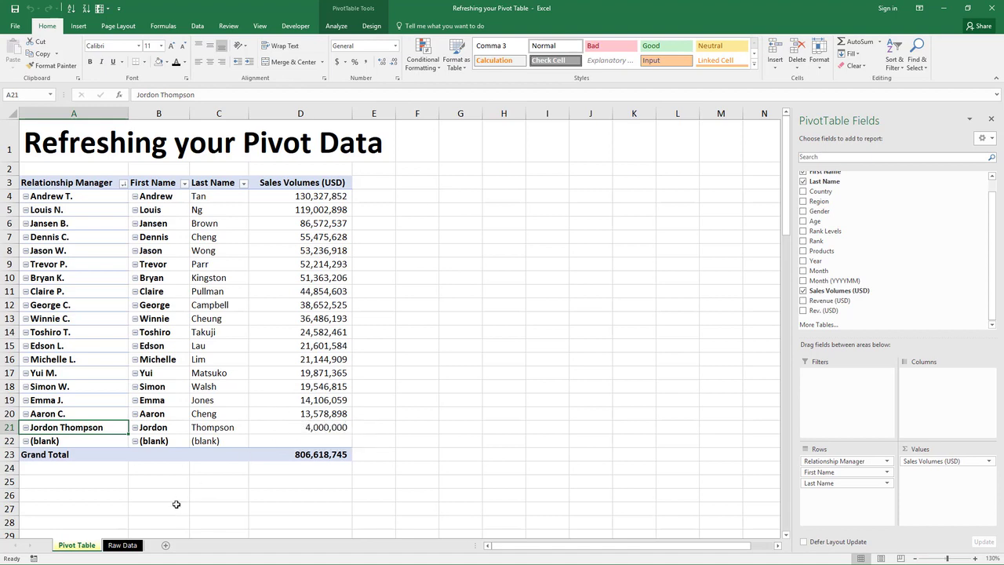
pyautogui.click(123, 545)
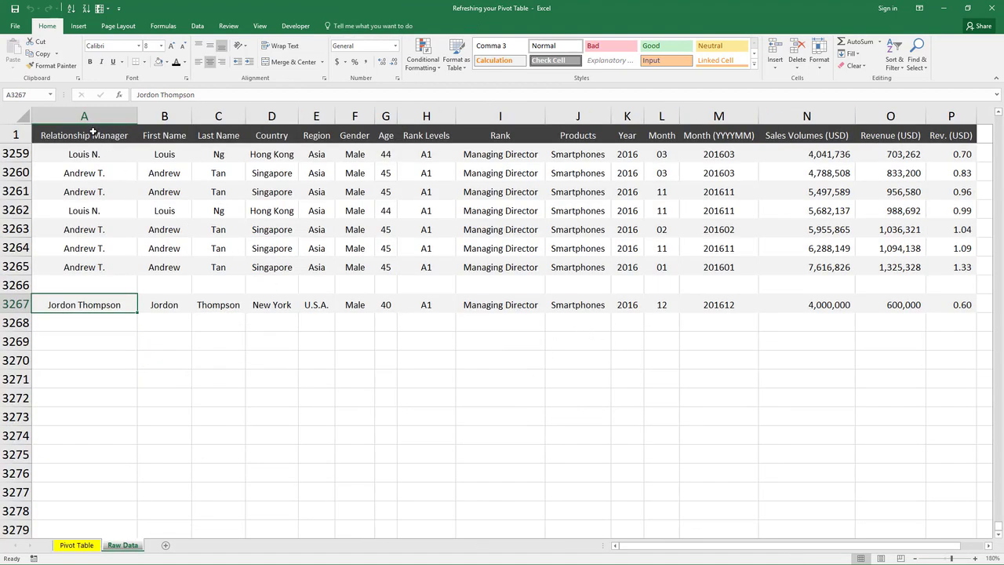
pyautogui.moveTo(91, 116); pyautogui.dragTo(966, 116)
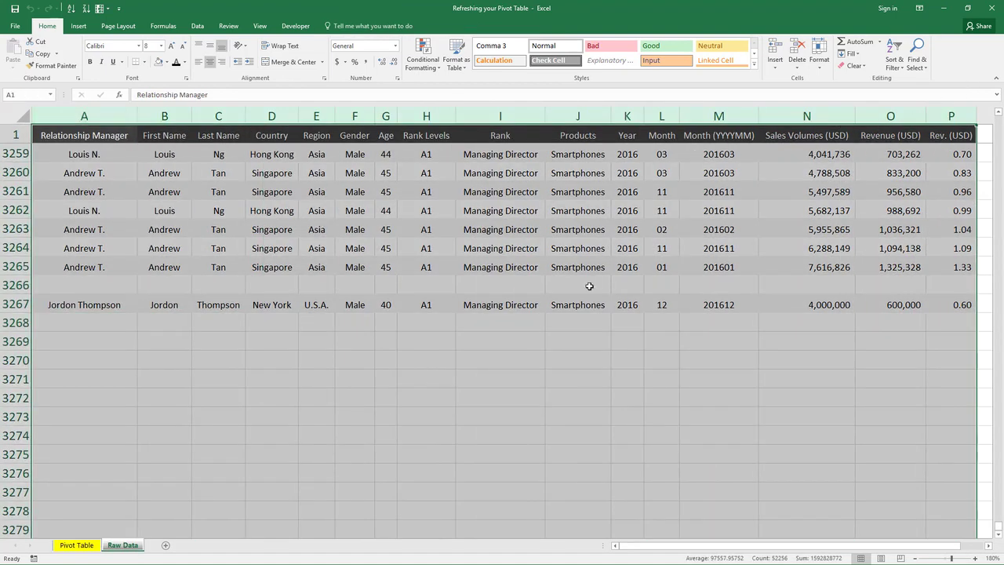
pyautogui.click(590, 286)
pyautogui.click(77, 544)
pyautogui.click(285, 409)
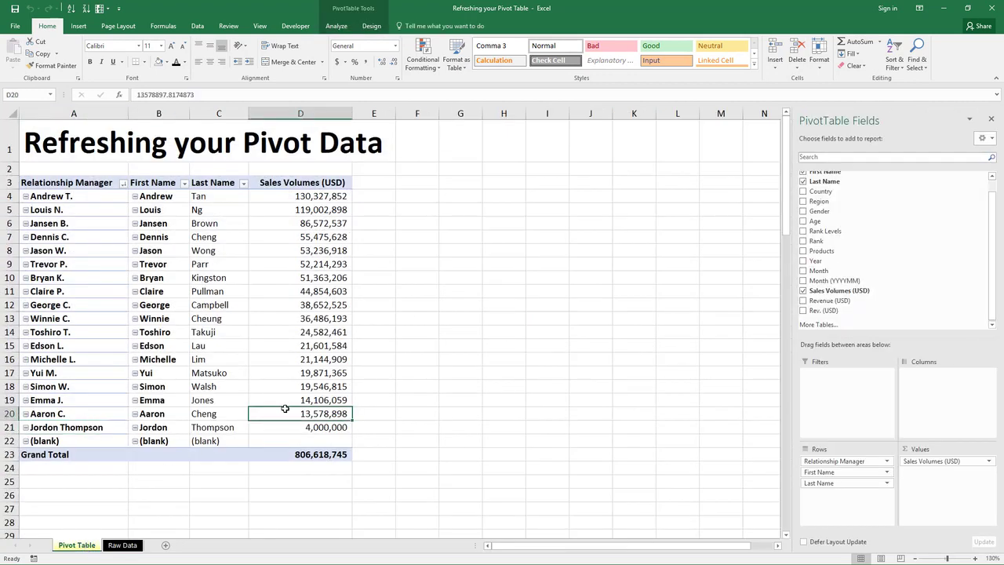
pyautogui.click(255, 249)
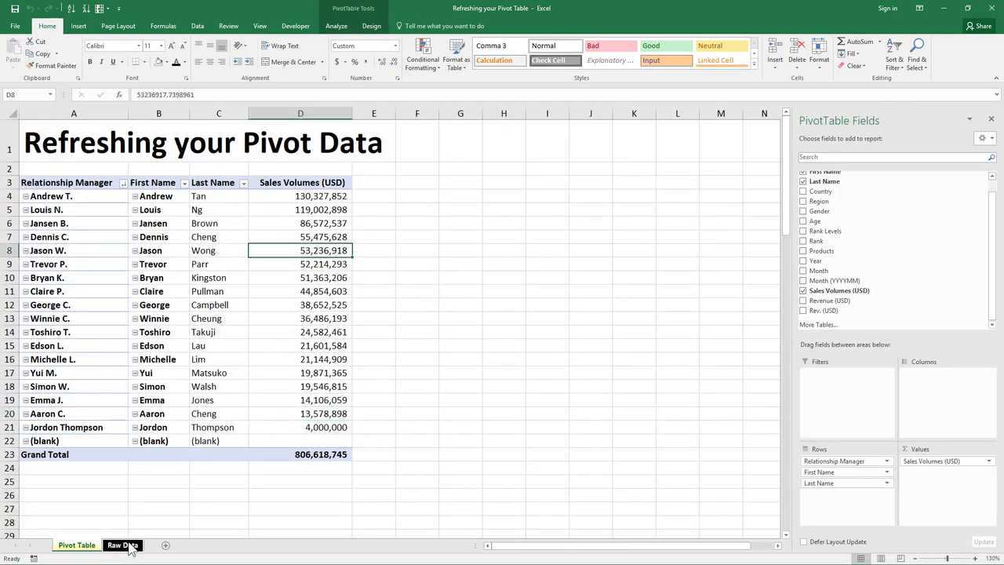
# Step: Clear all formatting from the raw data range
pyautogui.click(123, 545)
pyautogui.click(426, 249)
pyautogui.hotkey('ctrl', 'a')
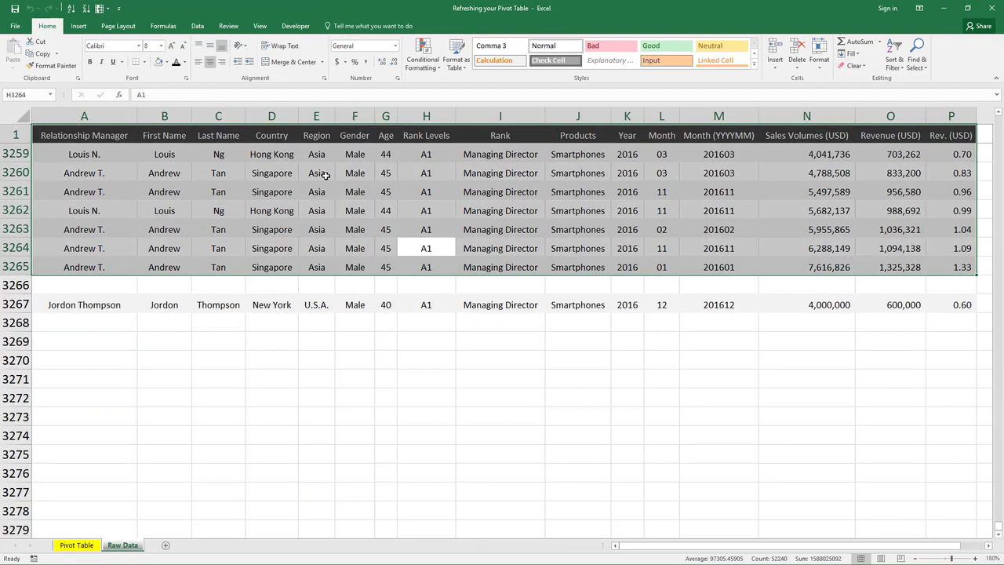
pyautogui.click(855, 65)
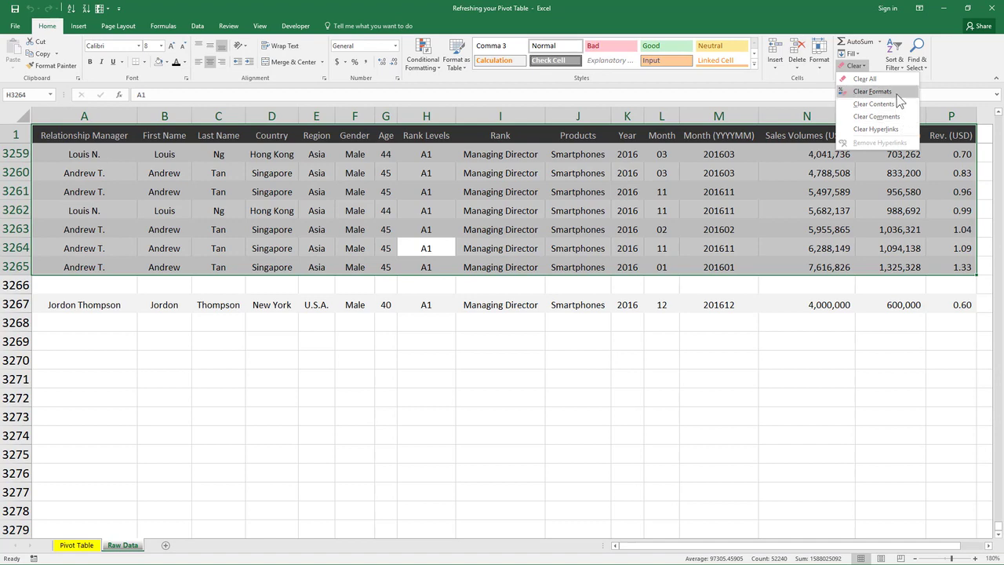
pyautogui.click(897, 93)
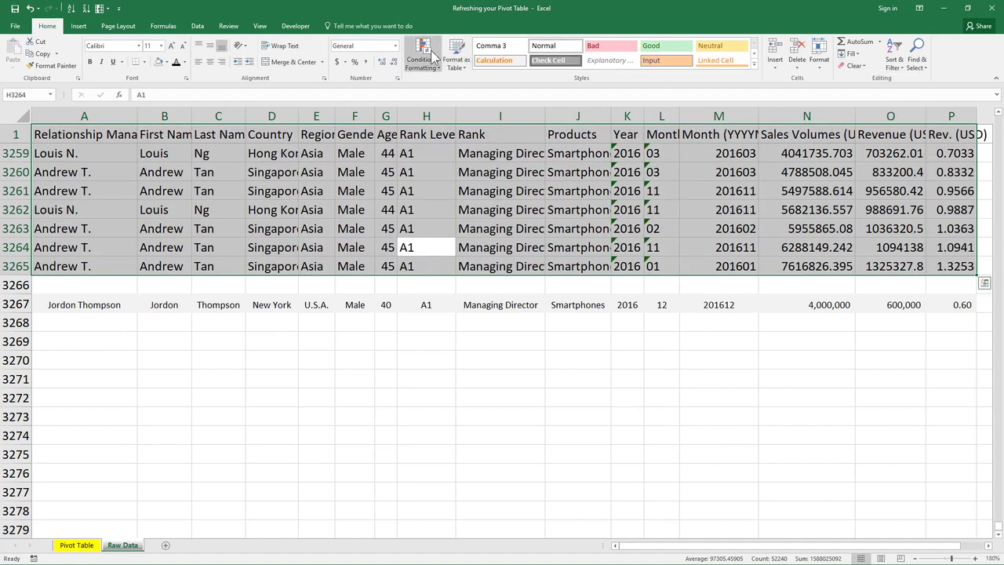
# Step: Format the raw data range as a table with headers using a medium table style
pyautogui.click(456, 58)
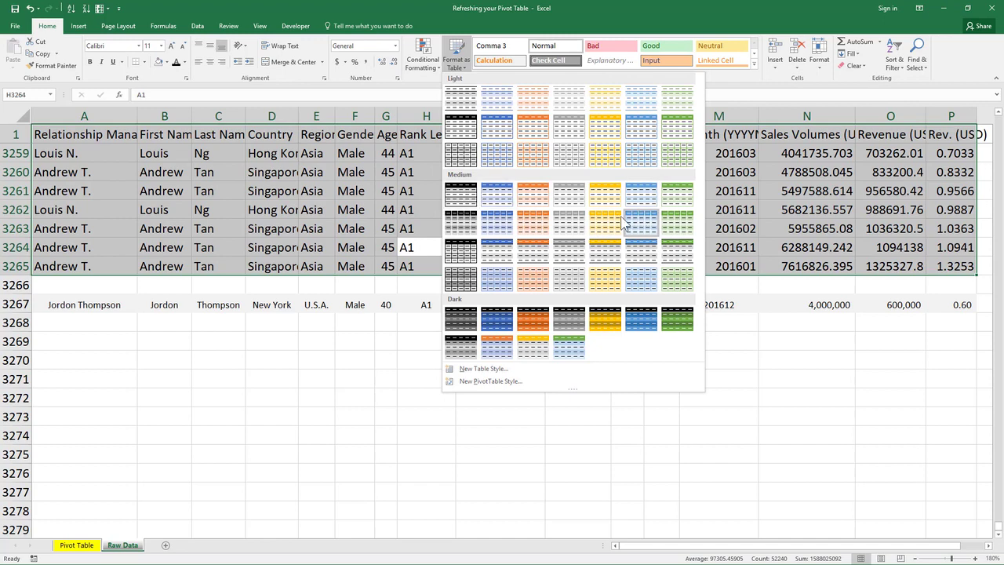
pyautogui.click(506, 204)
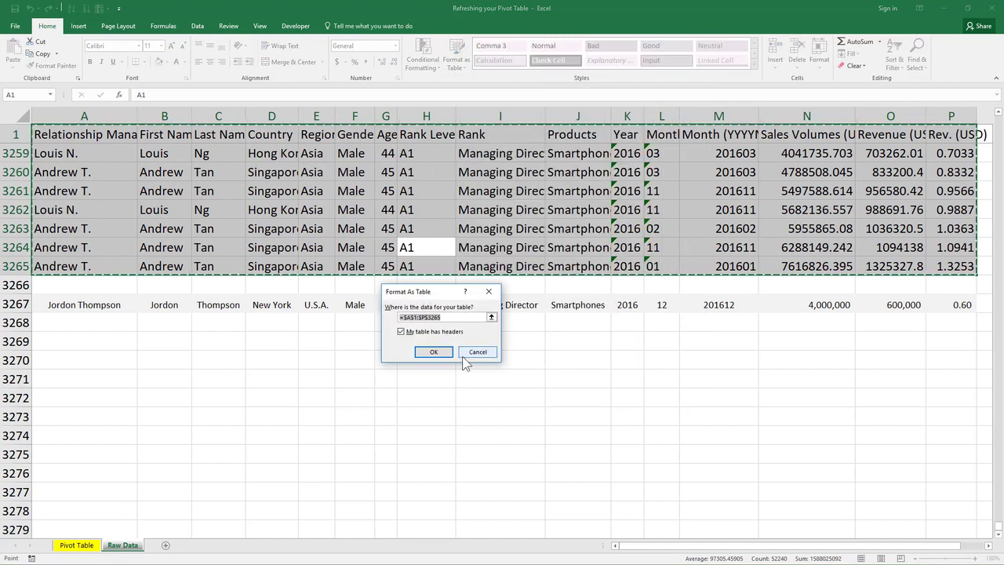
pyautogui.click(438, 352)
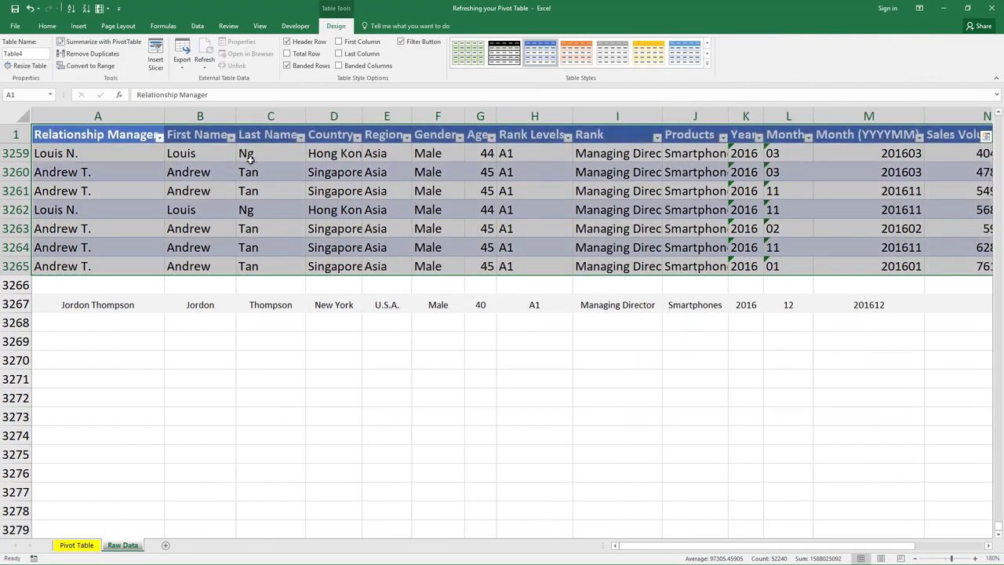
# Step: Shrink the table's font size and autofit its column widths
pyautogui.click(47, 26)
pyautogui.click(182, 46)
pyautogui.click(182, 46)
pyautogui.click(182, 47)
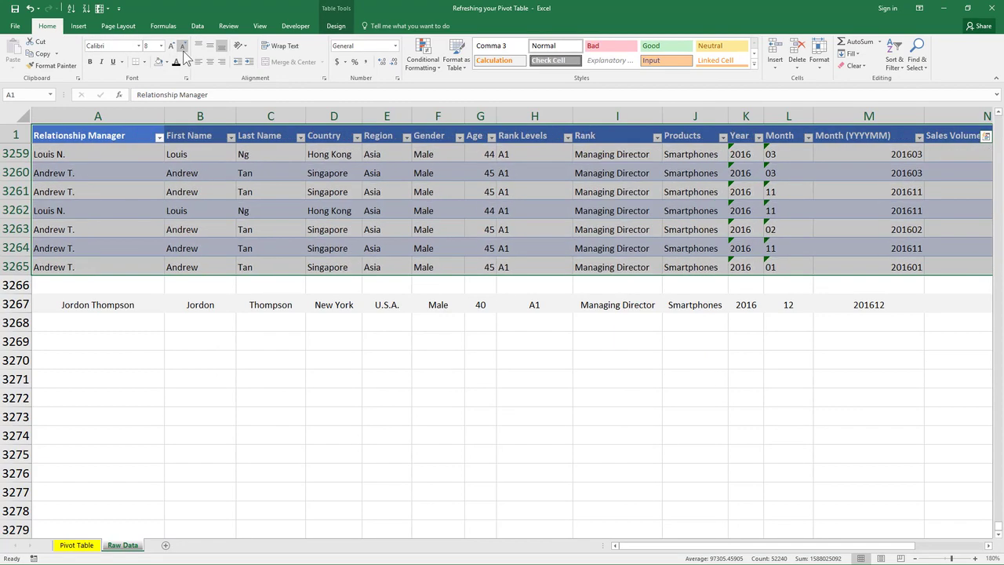
pyautogui.hotkey('alt', 'o')
pyautogui.press('c')
pyautogui.press('a')
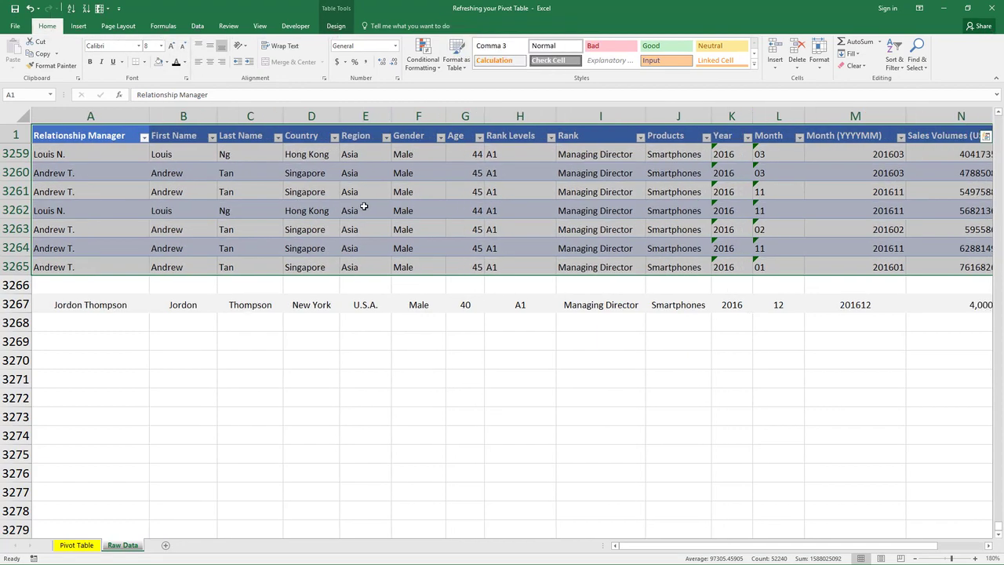
# Step: Center-align the contents of the whole table
pyautogui.hotkey('shift', 'BackSpace')
pyautogui.scroll(-2, 496, 188)
pyautogui.scroll(-4, 496, 187)
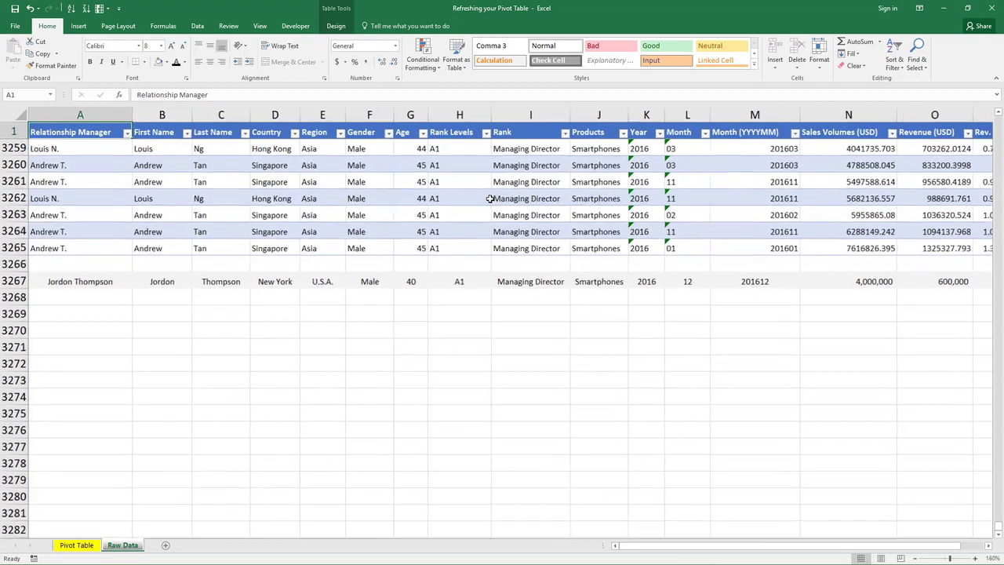
pyautogui.click(461, 166)
pyautogui.scroll(5, 460, 168)
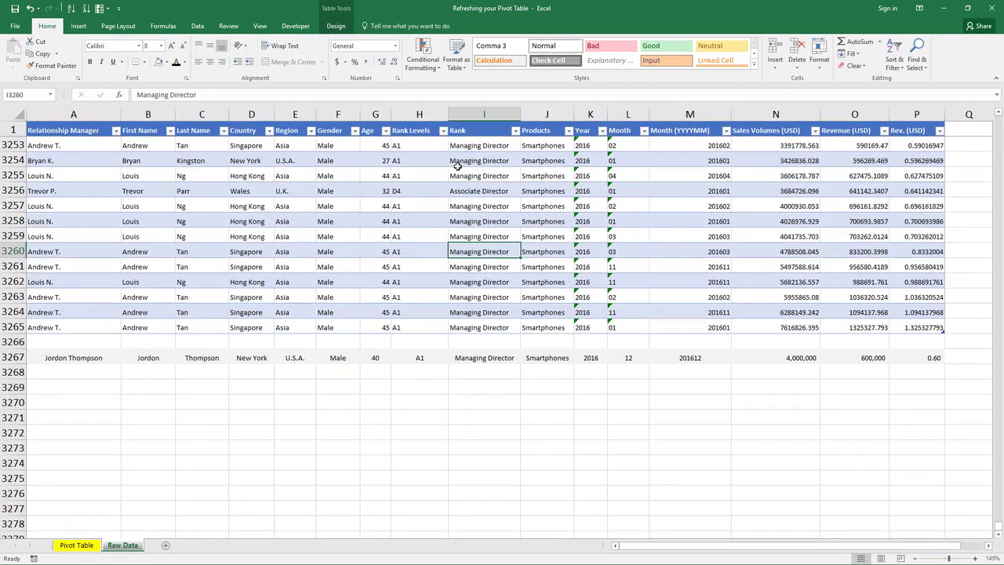
pyautogui.click(410, 178)
pyautogui.hotkey('ctrl', 'a')
pyautogui.hotkey('alt', 'h')
pyautogui.press('a')
pyautogui.press('c')
# Step: Autofit the table's column widths again
pyautogui.press('Left')
pyautogui.press('Up')
pyautogui.hotkey('ctrl', 'a')
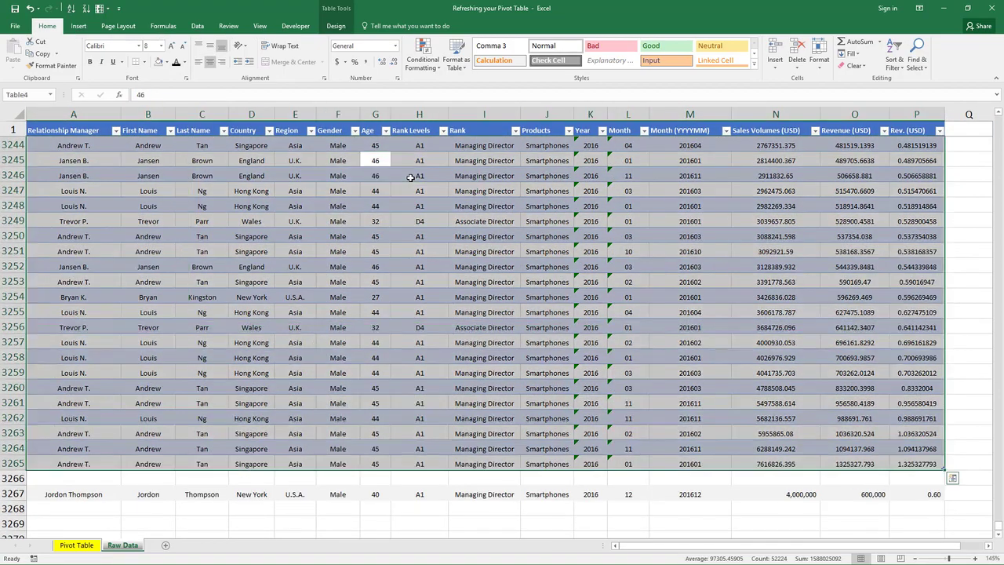
pyautogui.hotkey('alt', 'o')
pyautogui.press('c')
pyautogui.press('a')
# Step: Apply comma number format with no decimals to the Sales Volumes, Revenue and Rev. (USD) columns
pyautogui.press('Left')
pyautogui.press('Home')
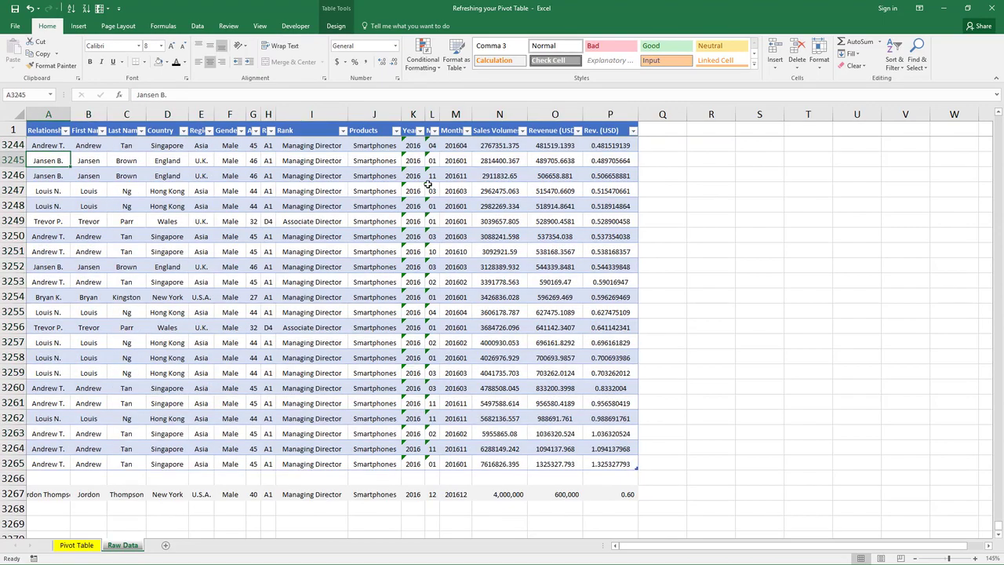
pyautogui.keyDown('ctrl'); pyautogui.scroll(2, 428, 184); pyautogui.keyUp('ctrl')
pyautogui.click(673, 429)
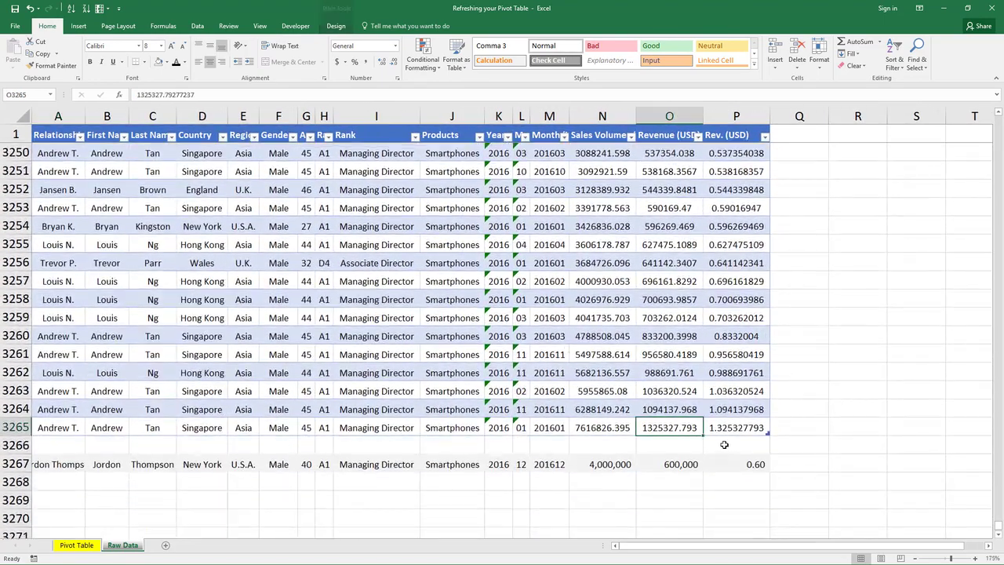
pyautogui.click(734, 429)
pyautogui.moveTo(599, 428); pyautogui.dragTo(747, 427)
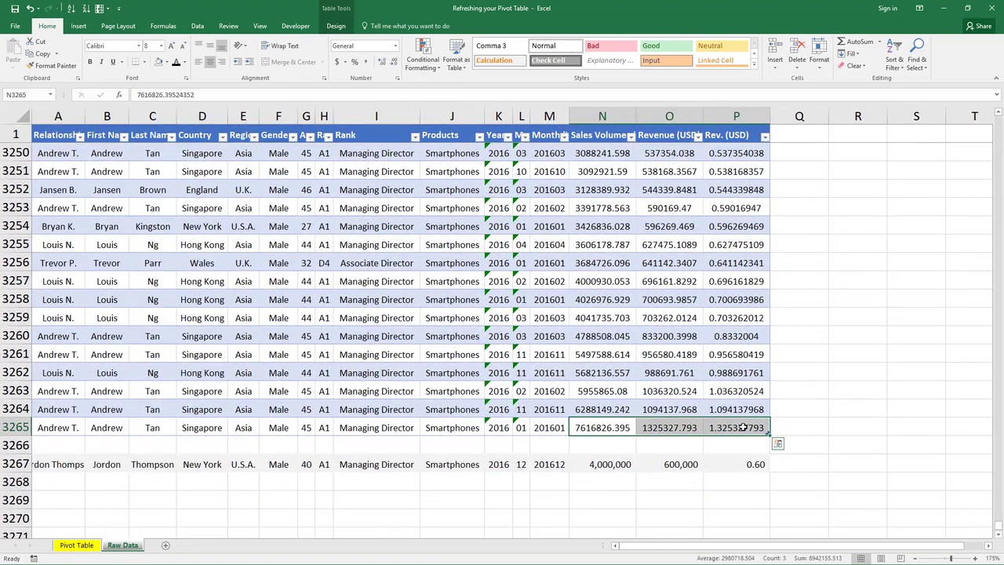
pyautogui.hotkey('ctrl', 'shift', 'Up')
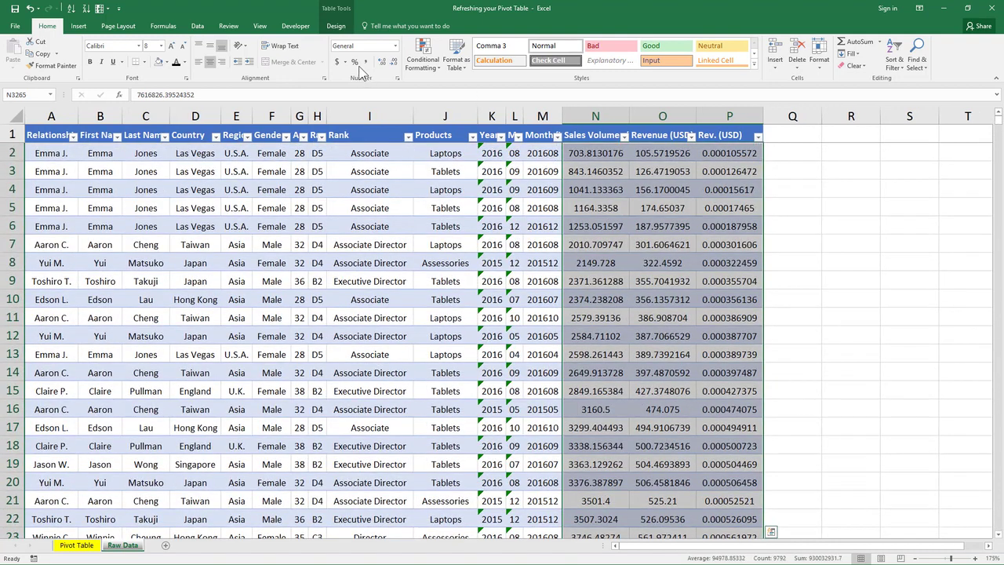
pyautogui.click(366, 63)
pyautogui.click(393, 62)
pyautogui.click(393, 61)
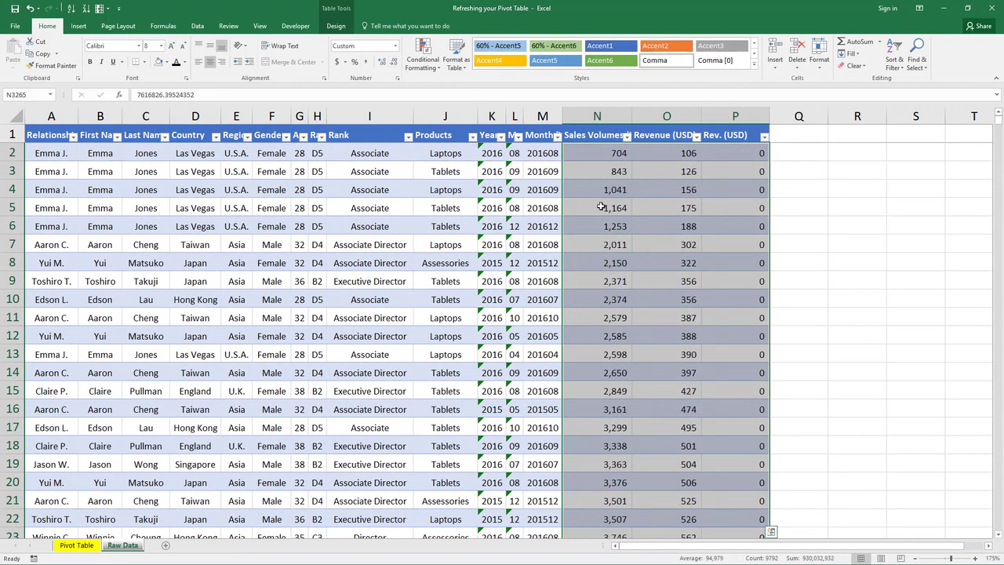
pyautogui.click(667, 226)
pyautogui.click(612, 225)
pyautogui.scroll(-2, 612, 224)
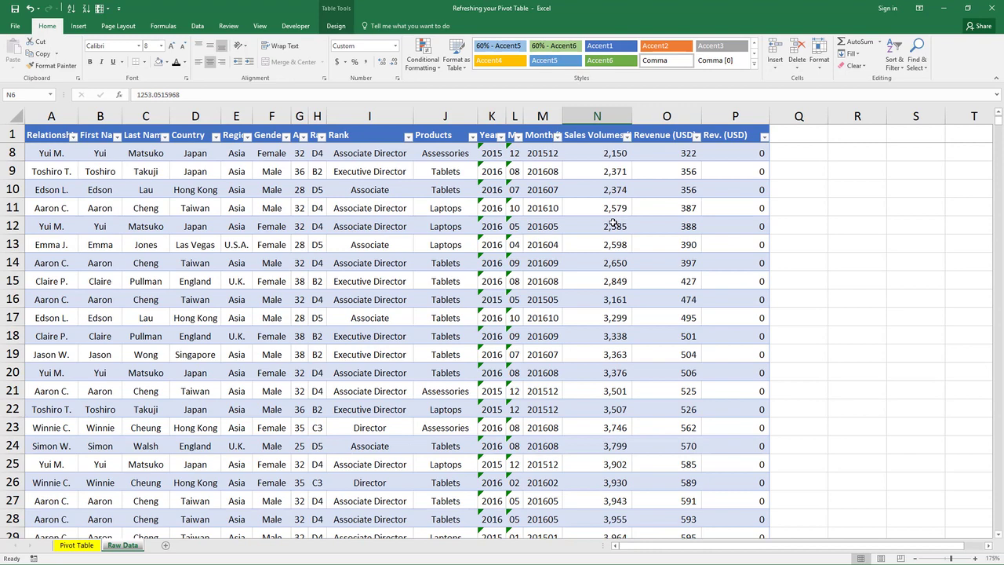
pyautogui.hotkey('ctrl', 'Down')
pyautogui.hotkey('ctrl', 'Down')
pyautogui.hotkey('ctrl', 'Left')
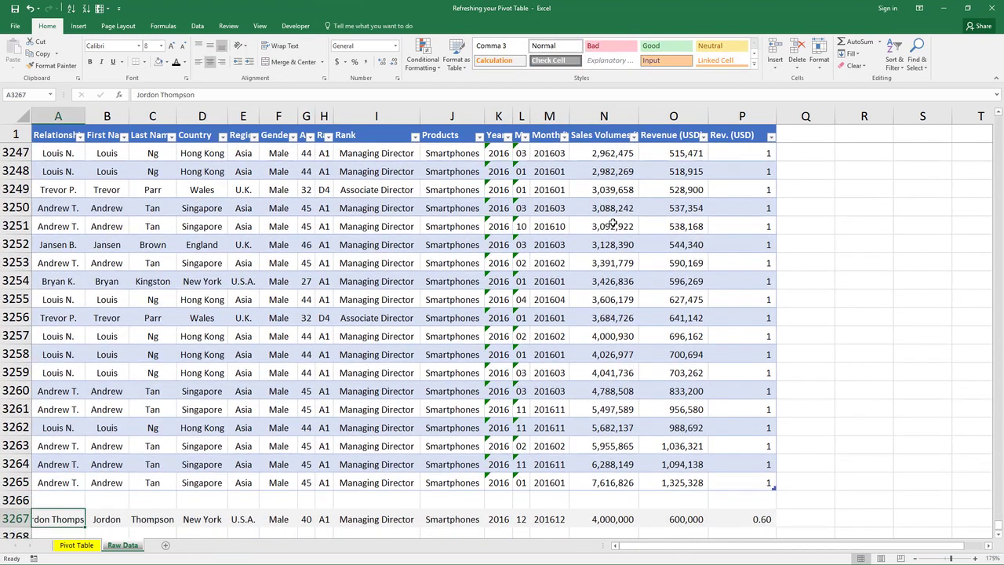
pyautogui.hotkey('ctrl', 'shift', 'Right')
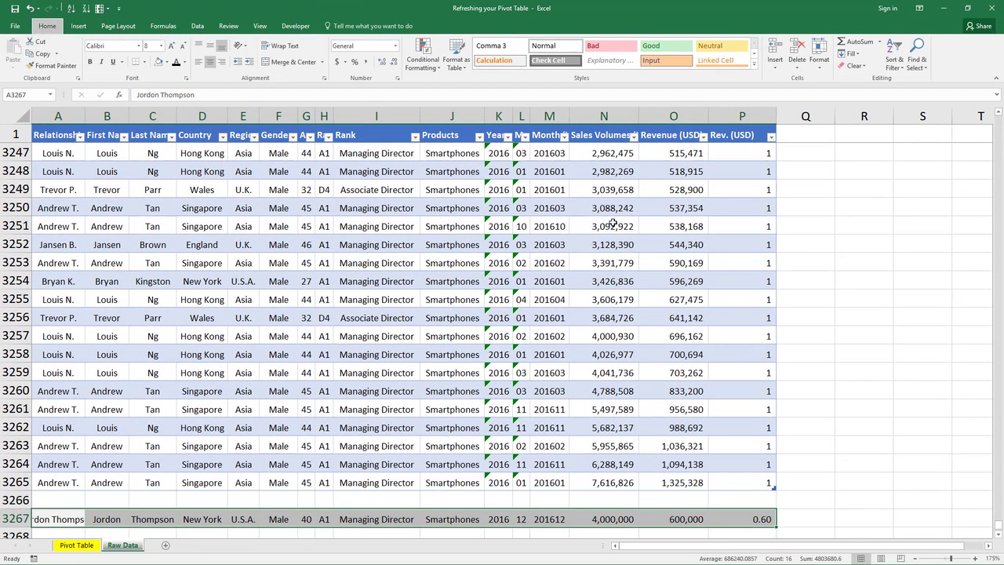
pyautogui.press('Delete')
pyautogui.hotkey('ctrl', 'Up')
pyautogui.hotkey('ctrl', 'z')
# Step: Move the new record up into the empty row 3266 directly beneath the table
pyautogui.hotkey('ctrl', 'x')
pyautogui.press('Up')
pyautogui.hotkey('ctrl', 'v')
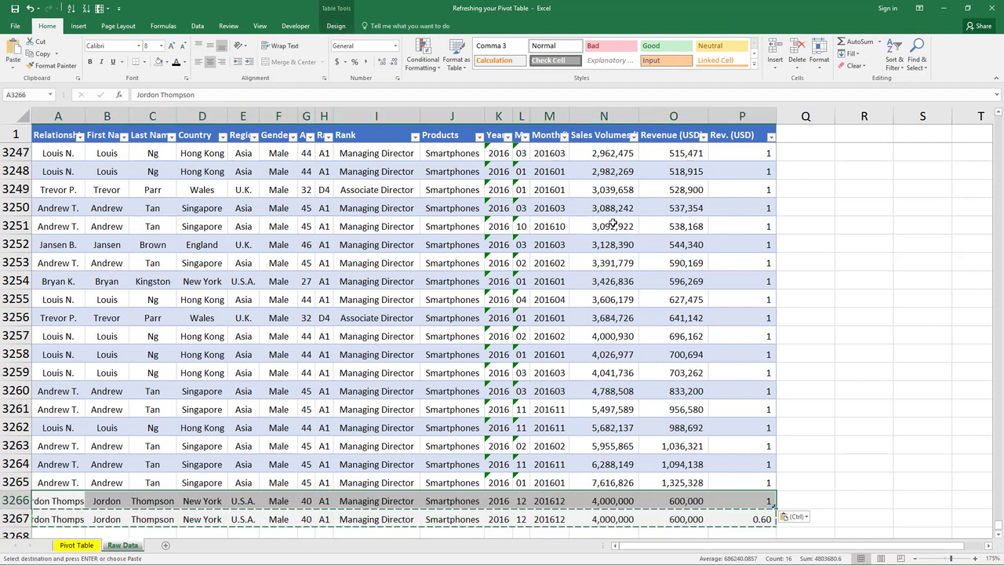
pyautogui.press('Down')
pyautogui.press('Right')
pyautogui.press('Left')
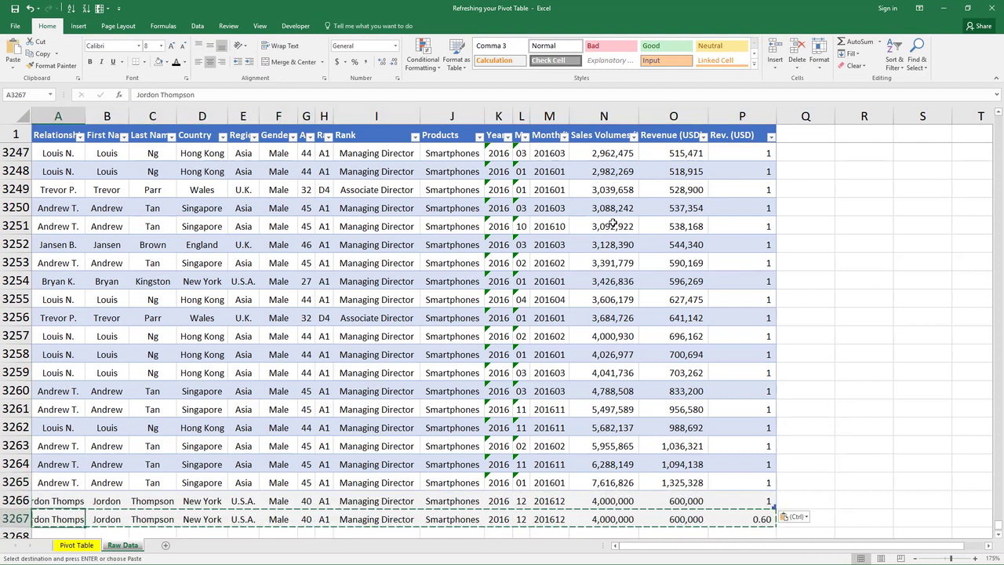
# Step: Copy the new record and paste it into the rows beneath it to create duplicate records within the table
pyautogui.hotkey('ctrl', 'shift', 'Right')
pyautogui.hotkey('ctrl', 'c')
pyautogui.press('Left')
pyautogui.hotkey('shift', 'Down')
pyautogui.hotkey('shift', 'Down')
pyautogui.hotkey('shift', 'Down')
pyautogui.hotkey('shift', 'Down')
pyautogui.hotkey('shift', 'Down')
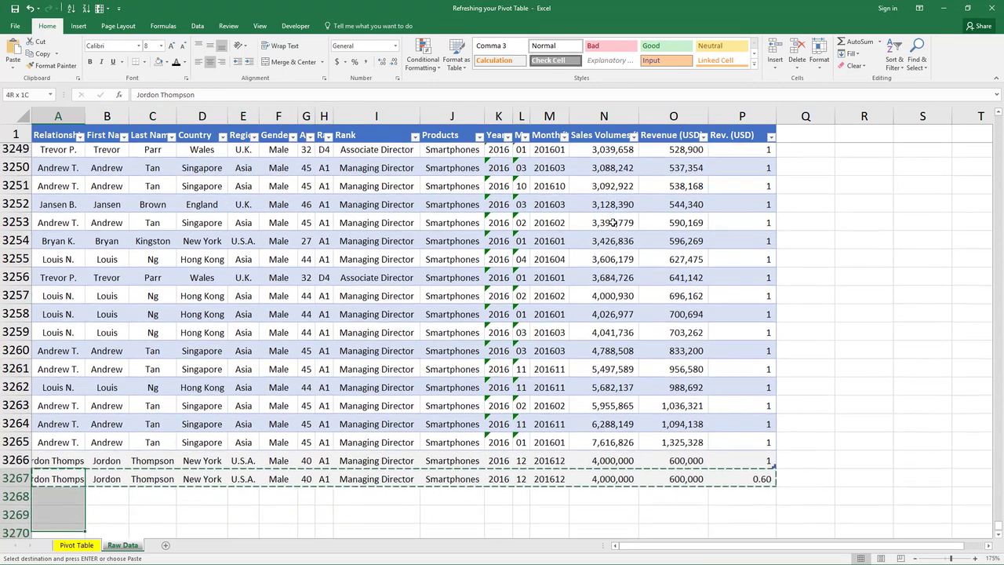
pyautogui.hotkey('ctrl', 'v')
pyautogui.press('Escape')
pyautogui.press('Right')
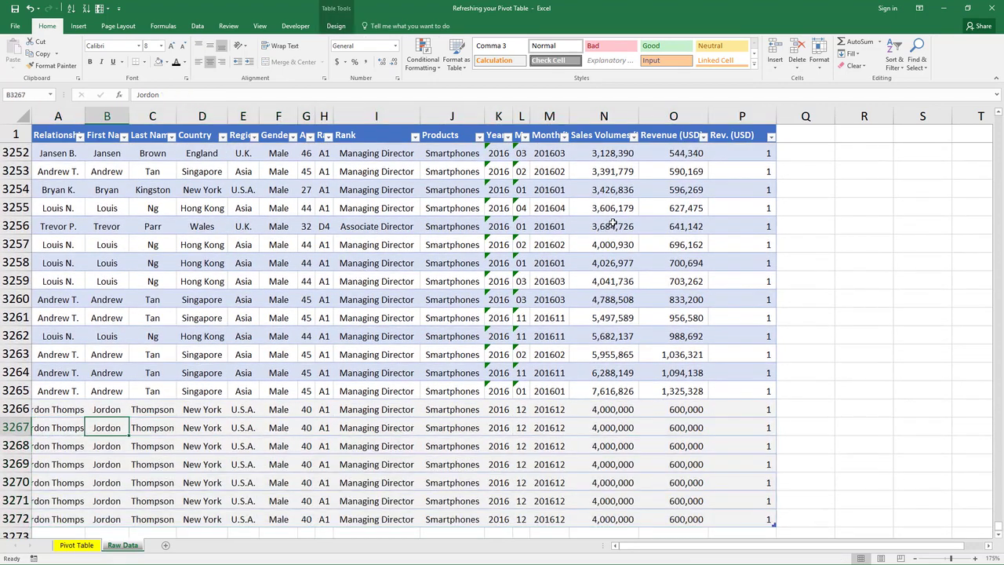
# Step: Set the Month (YYYYMM) values of the first three duplicated rows to 201611, 201610 and 201609
pyautogui.scroll(-3, 613, 223)
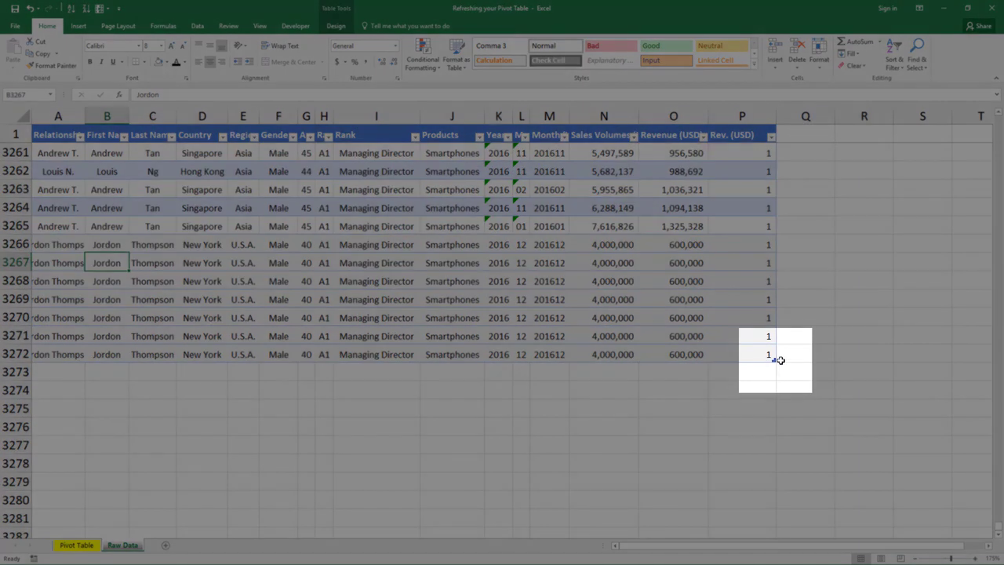
pyautogui.click(774, 359)
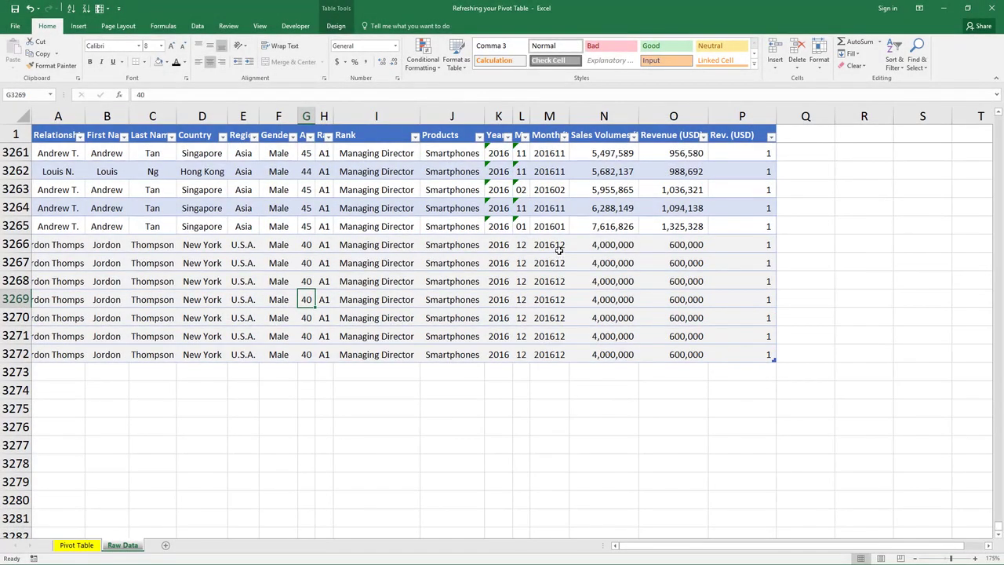
pyautogui.click(559, 263)
pyautogui.write('201611')
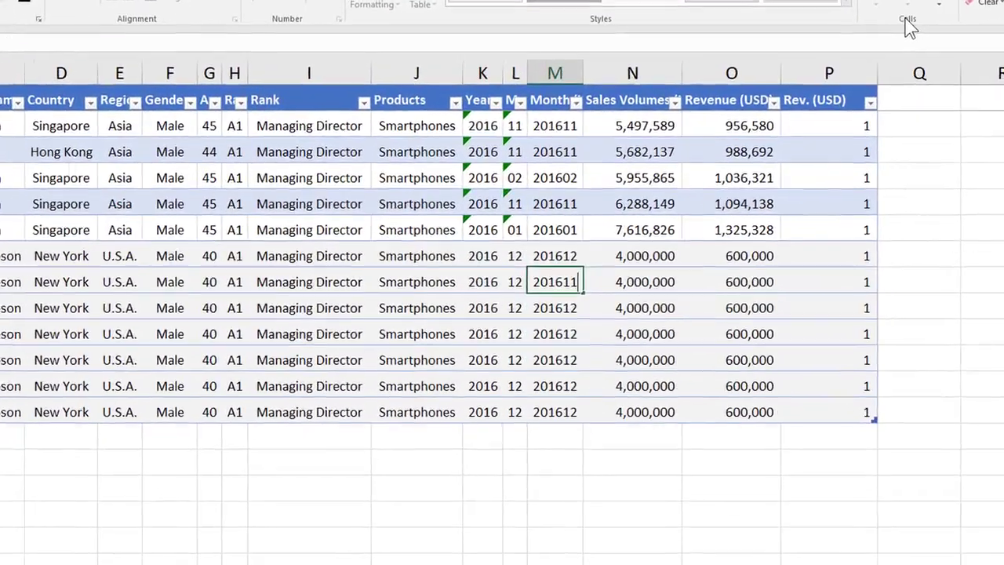
pyautogui.press('Return')
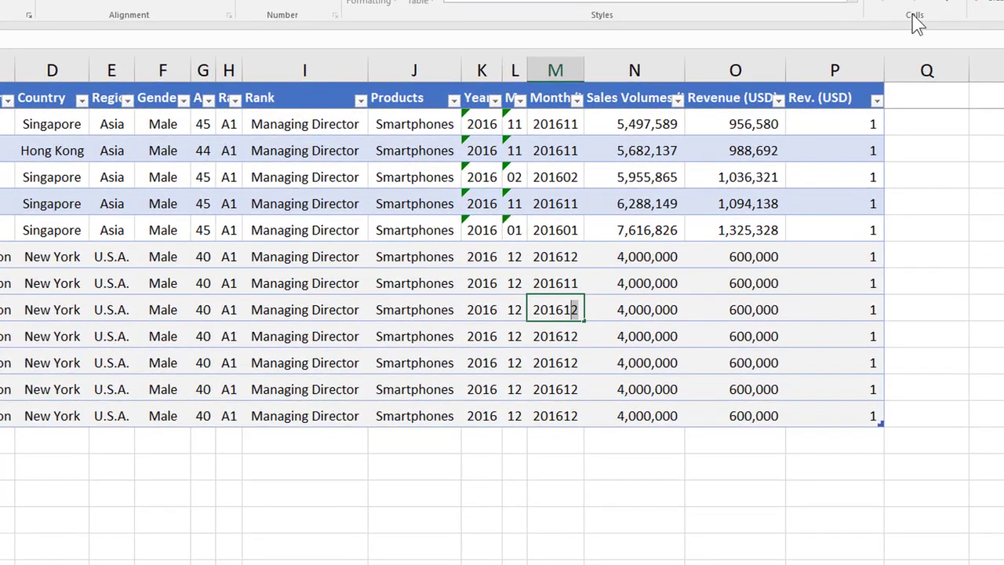
pyautogui.press('Return')
pyautogui.press('F2')
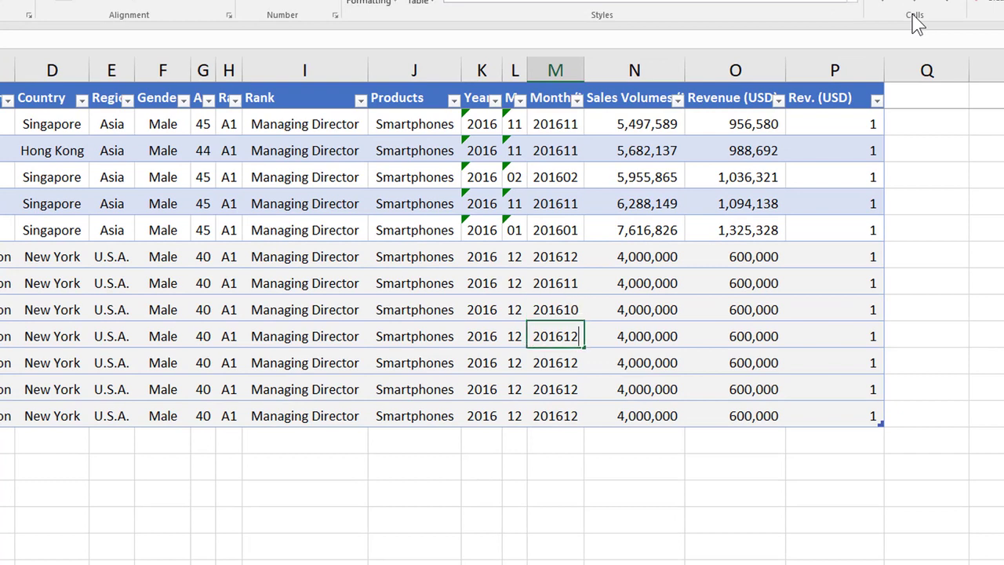
pyautogui.hotkey('shift', 'Left')
pyautogui.write('09')
pyautogui.press('Return')
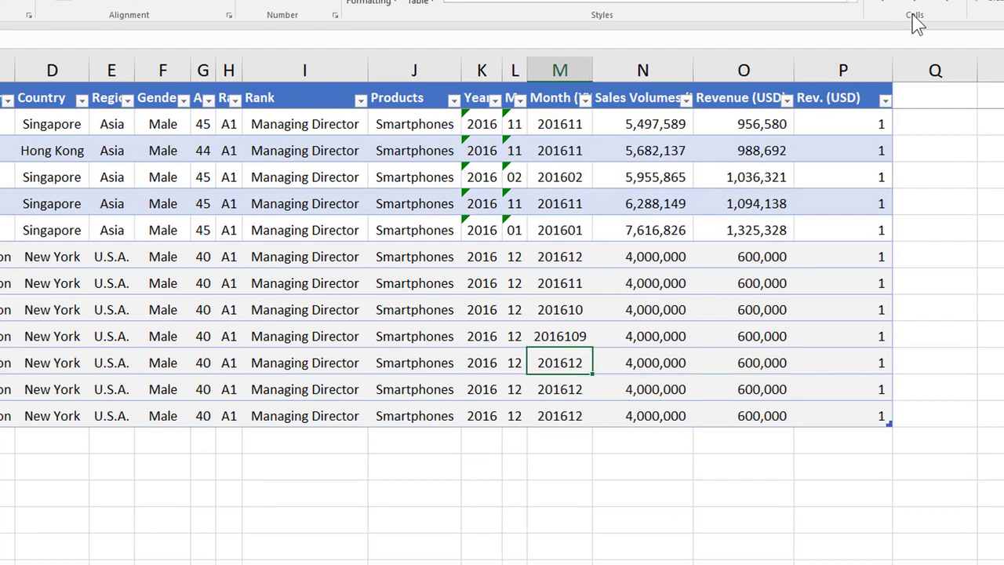
pyautogui.press('Up')
pyautogui.press('F2')
pyautogui.press('Left')
pyautogui.press('BackSpace')
pyautogui.press('Return')
# Step: Set the Month (YYYYMM) values of the remaining duplicated rows to 201608, 201607 and 201606
pyautogui.press('F2')
pyautogui.write('08')
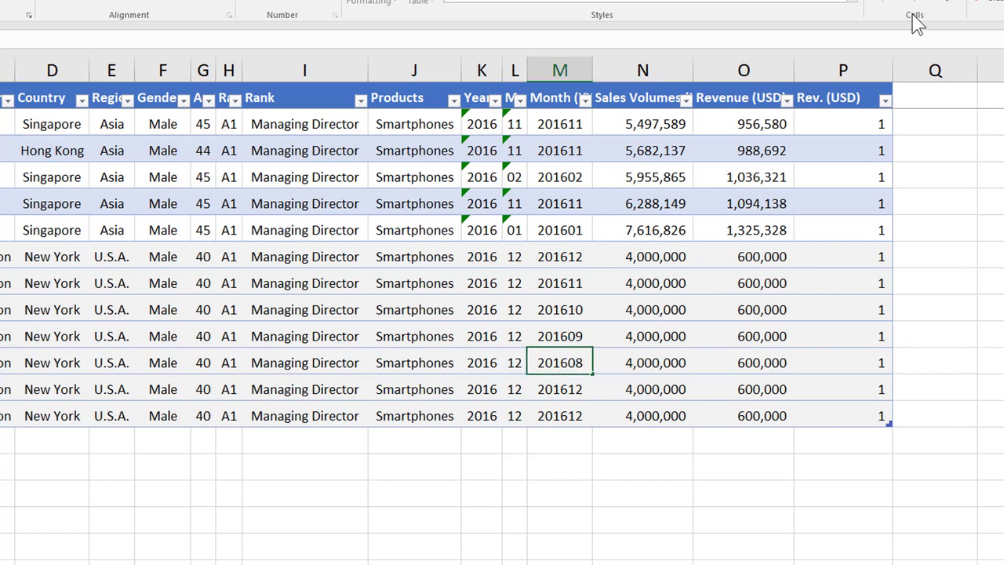
pyautogui.press('Return')
pyautogui.press('F2')
pyautogui.hotkey('shift', 'Left')
pyautogui.hotkey('shift', 'Left')
pyautogui.write('07')
pyautogui.press('Return')
pyautogui.press('F2')
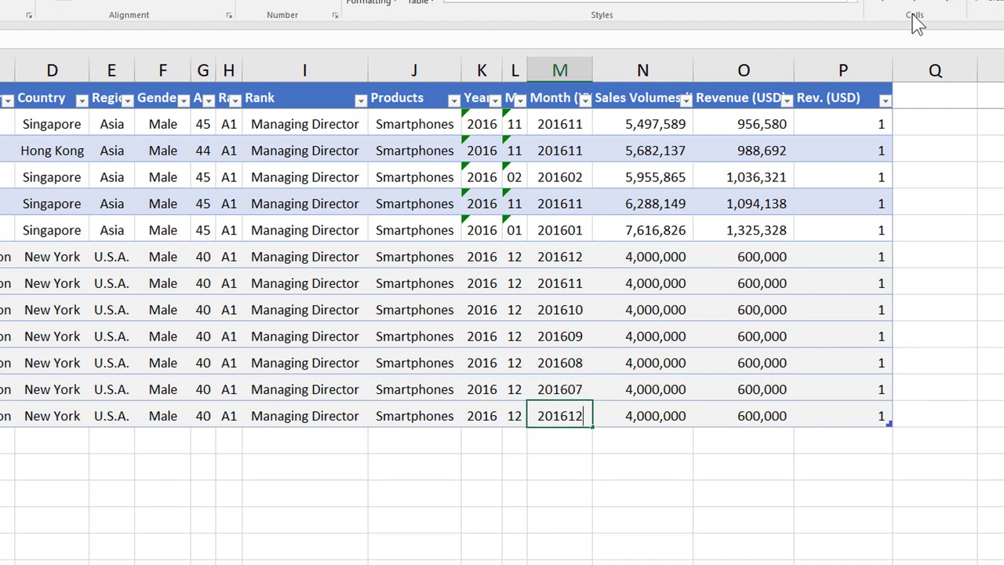
pyautogui.hotkey('shift', 'Left')
pyautogui.hotkey('shift', 'Left')
pyautogui.write('06')
pyautogui.press('Return')
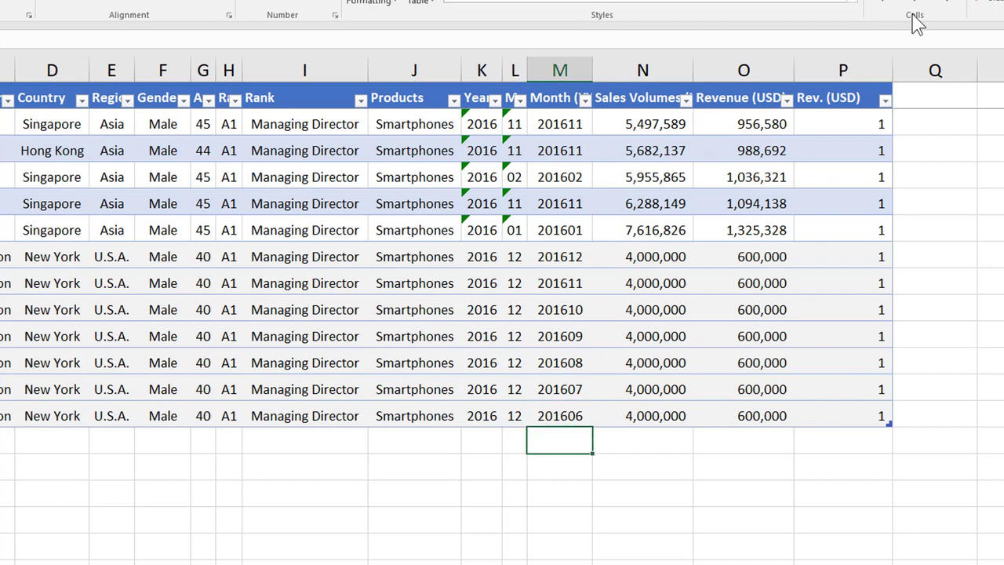
# Step: Set the Sales Volumes of the first three duplicated rows to 3,000,000, 2,000,000 and 1,000,000
pyautogui.press('Right')
pyautogui.press('Up')
pyautogui.press('Up')
pyautogui.press('Up')
pyautogui.press('Up')
pyautogui.press('Up')
pyautogui.press('Up')
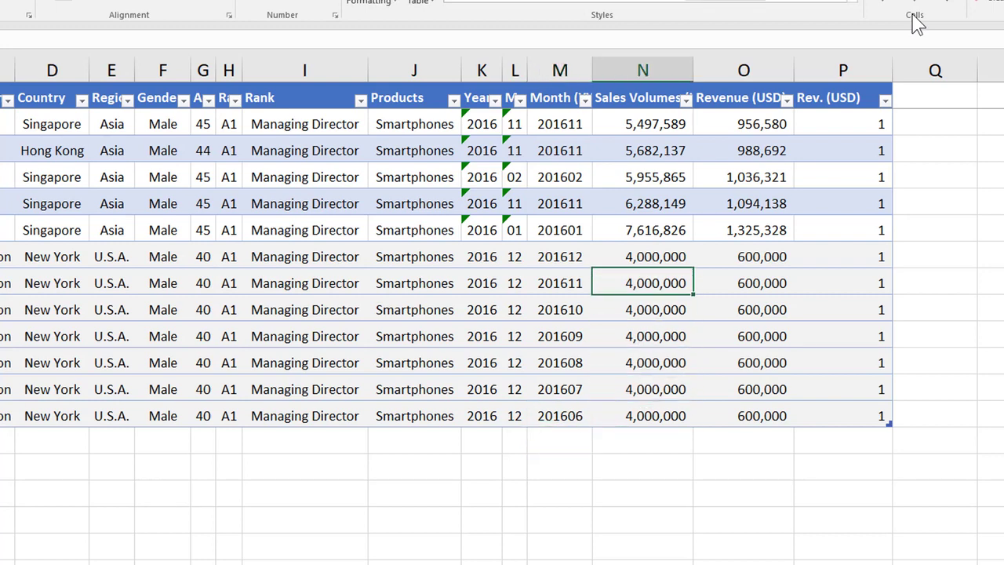
pyautogui.press('Right')
pyautogui.press('Down')
pyautogui.press('Down')
pyautogui.press('Down')
pyautogui.press('Left')
pyautogui.press('Left')
pyautogui.press('Up')
pyautogui.press('Up')
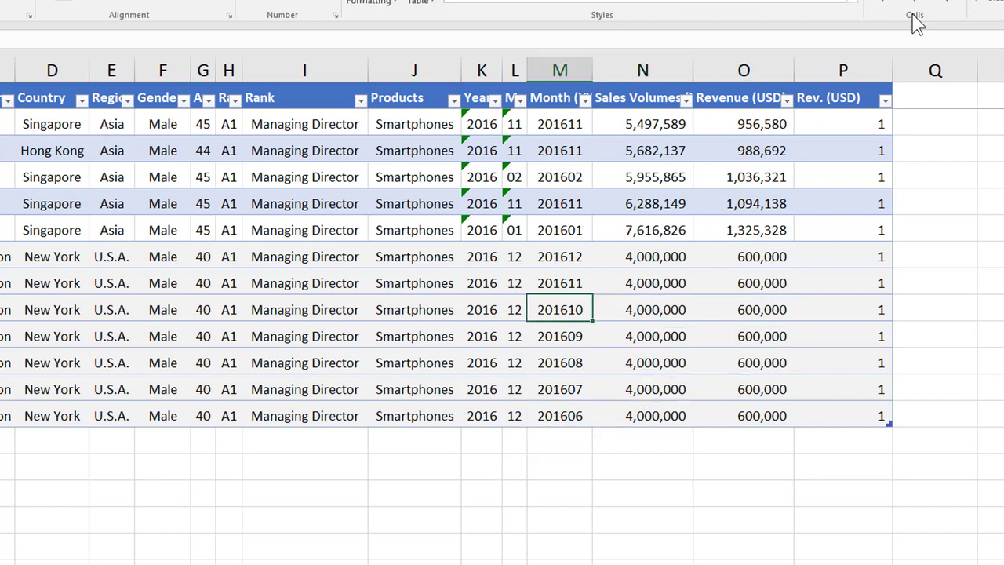
pyautogui.press('Up')
pyautogui.press('Right')
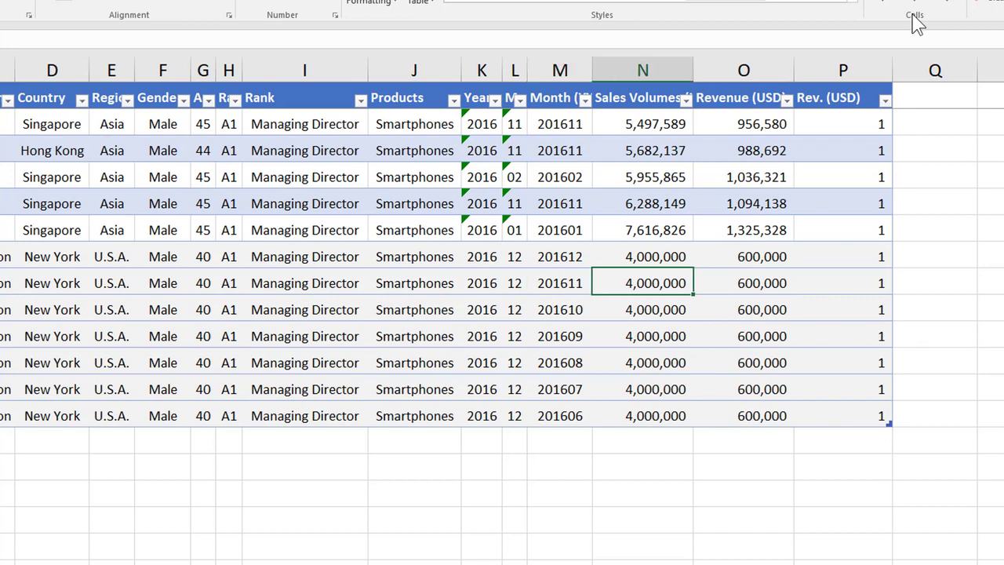
pyautogui.write('3000000')
pyautogui.press('Return')
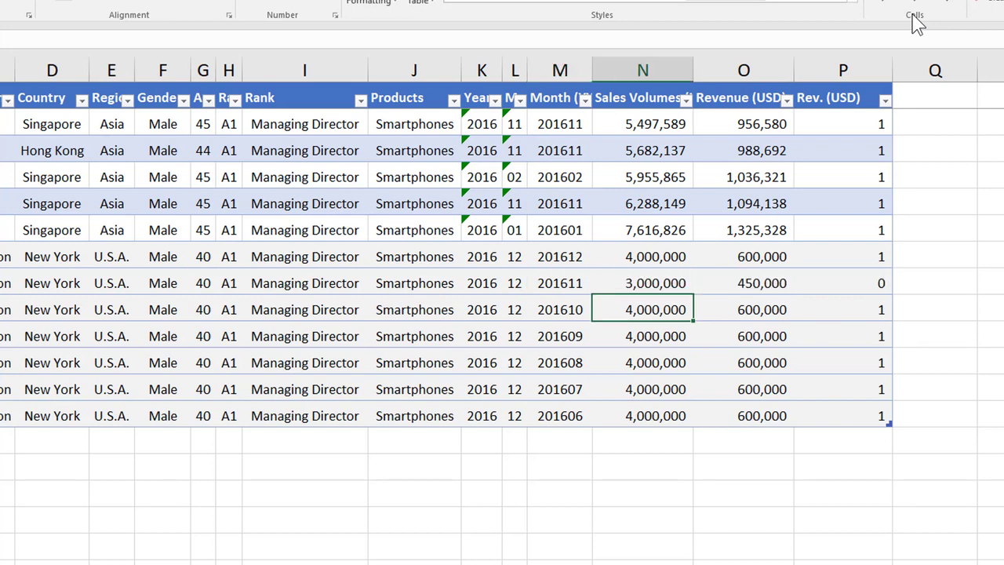
pyautogui.write('2000000')
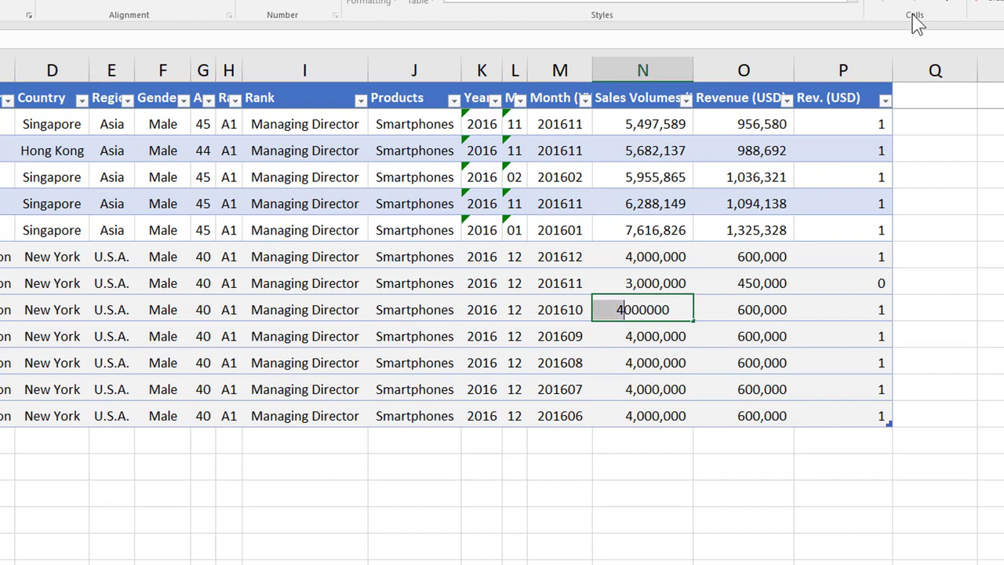
pyautogui.press('Return')
pyautogui.press('F2')
pyautogui.hotkey('shift', 'Left')
pyautogui.write('1')
pyautogui.press('Return')
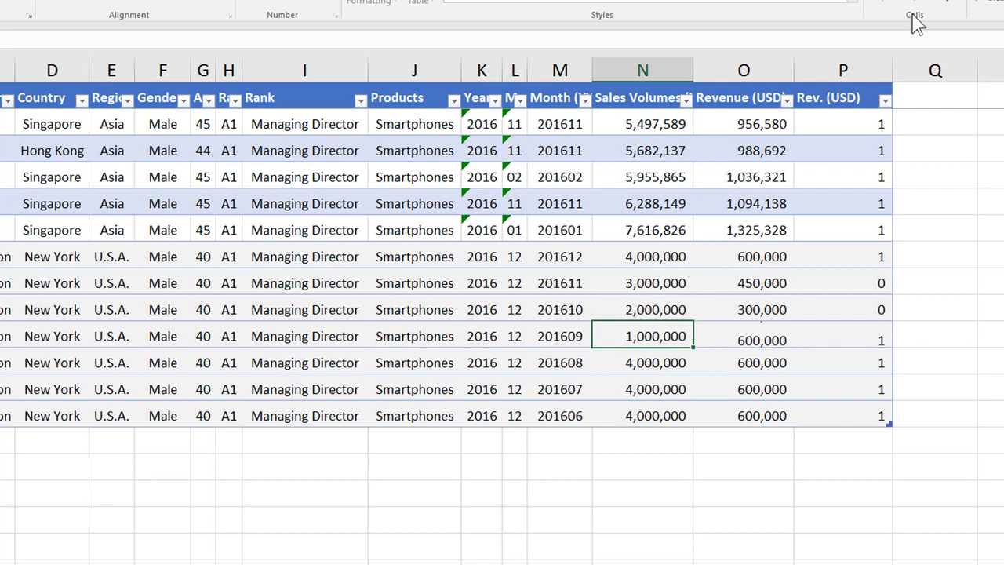
# Step: Set the Sales Volumes of the last three duplicated rows to 800,000, 600,000 and 400,000
pyautogui.press('F2')
pyautogui.press('Left')
pyautogui.hotkey('shift', 'Left')
pyautogui.hotkey('shift', 'Left')
pyautogui.hotkey('shift', 'Left')
pyautogui.press('Left')
pyautogui.press('Left')
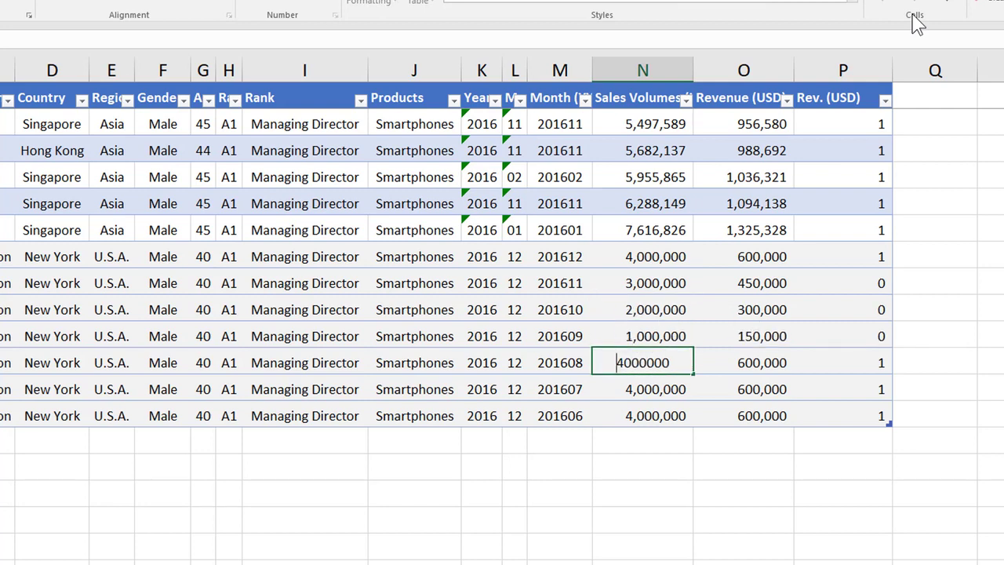
pyautogui.hotkey('shift', 'Right')
pyautogui.hotkey('shift', 'Right')
pyautogui.write('8')
pyautogui.press('Return')
pyautogui.press('F2')
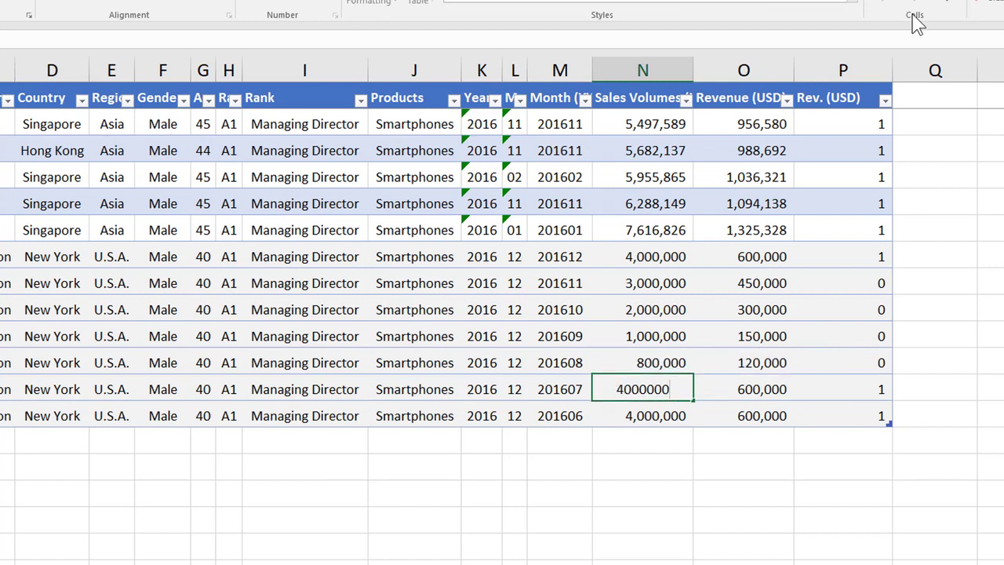
pyautogui.hotkey('shift', 'Right')
pyautogui.hotkey('shift', 'Right')
pyautogui.hotkey('shift', 'Right')
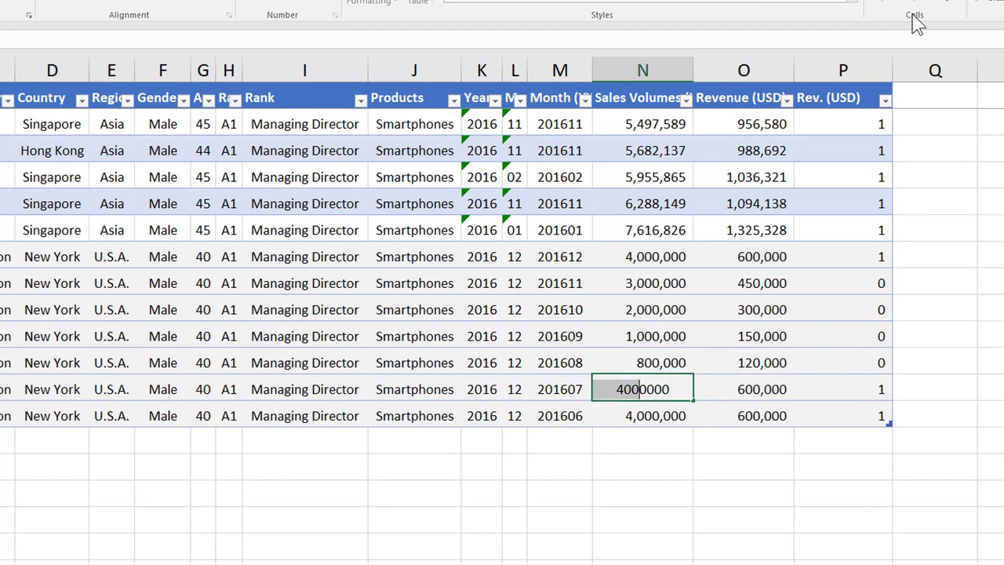
pyautogui.write('6')
pyautogui.press('Return')
pyautogui.press('F2')
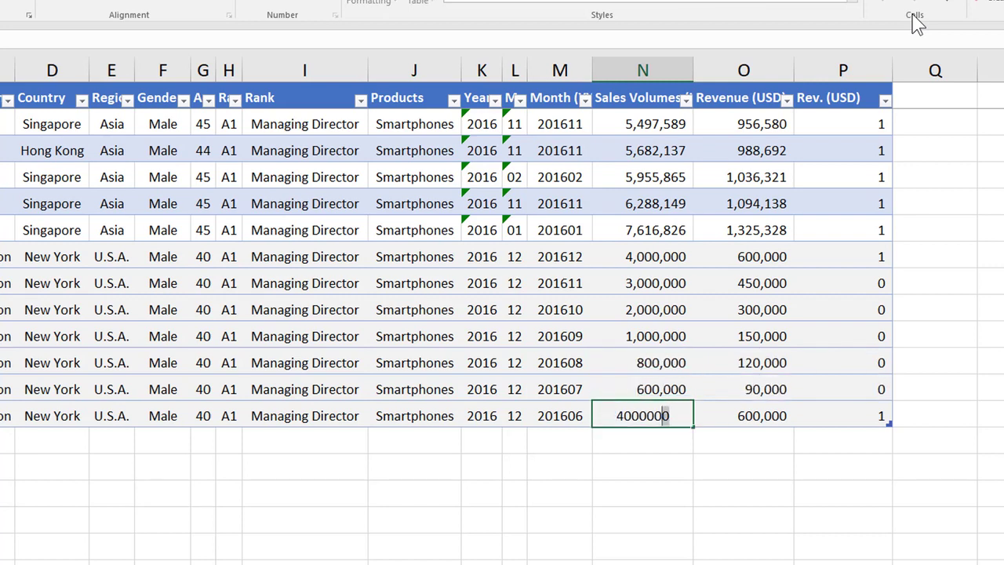
pyautogui.press('Left')
pyautogui.press('Left')
pyautogui.press('Left')
pyautogui.press('Left')
pyautogui.press('Left')
pyautogui.press('Left')
pyautogui.press('Left')
pyautogui.hotkey('shift', 'Right')
pyautogui.hotkey('shift', 'Right')
pyautogui.press('Right')
pyautogui.press('BackSpace')
pyautogui.press('Return')
pyautogui.press('Up')
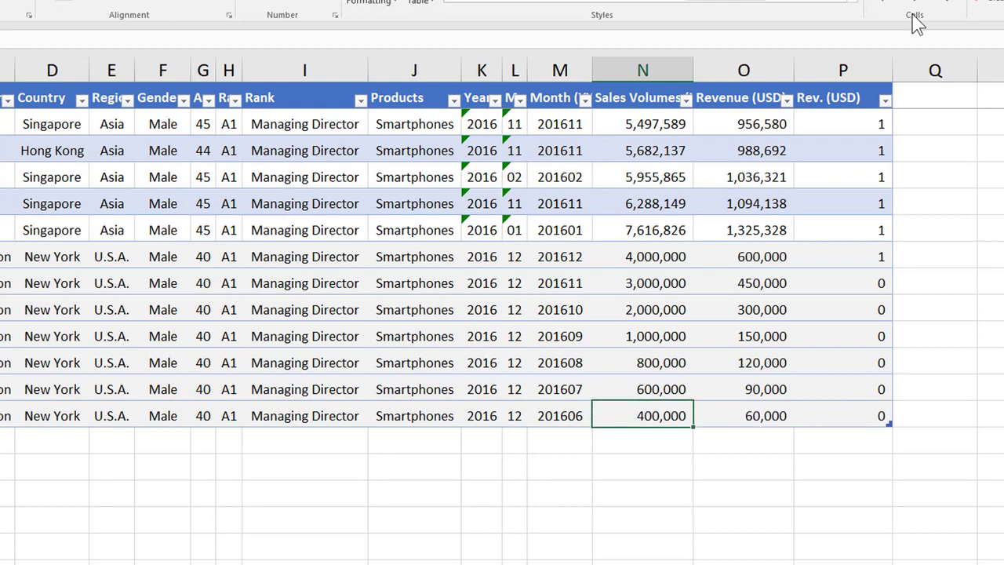
# Step: Show two decimal places in the Rev. (USD) column
pyautogui.press('Right')
pyautogui.press('Right')
pyautogui.press('Up')
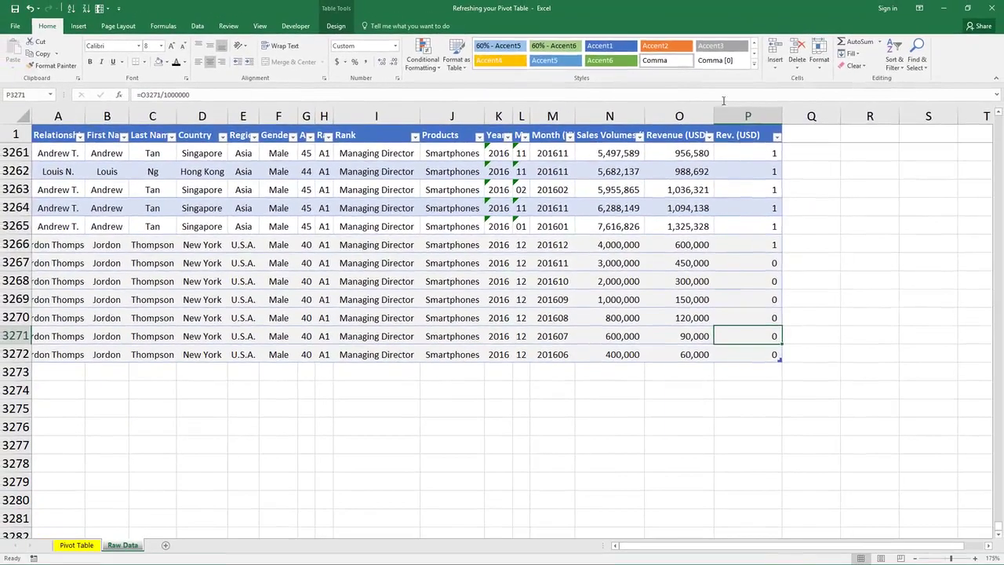
pyautogui.hotkey('ctrl', 'space')
pyautogui.click(384, 62)
pyautogui.click(385, 64)
pyautogui.click(692, 210)
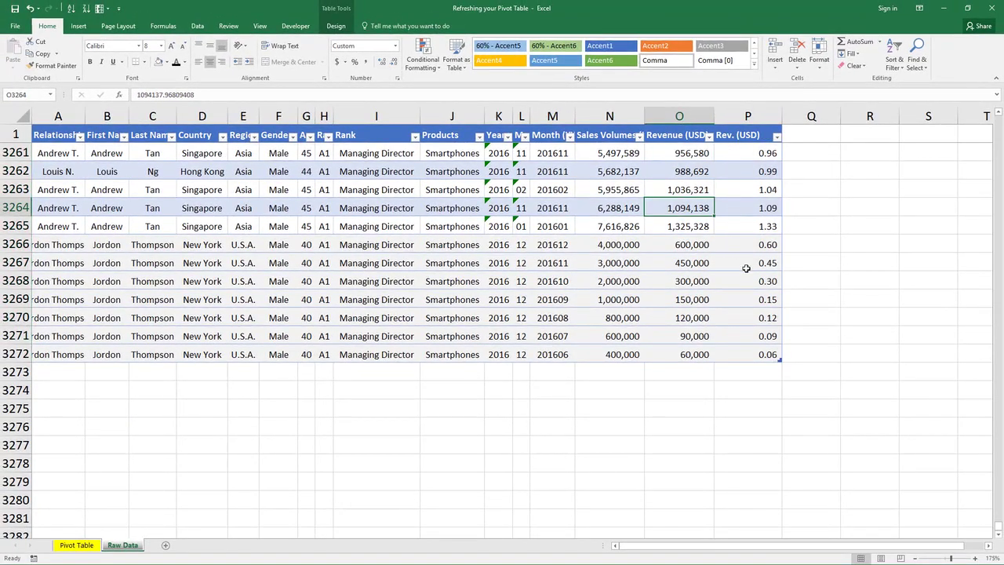
# Step: Autofit the column widths of the whole table
pyautogui.click(746, 267)
pyautogui.hotkey('ctrl', 'Down')
pyautogui.click(577, 322)
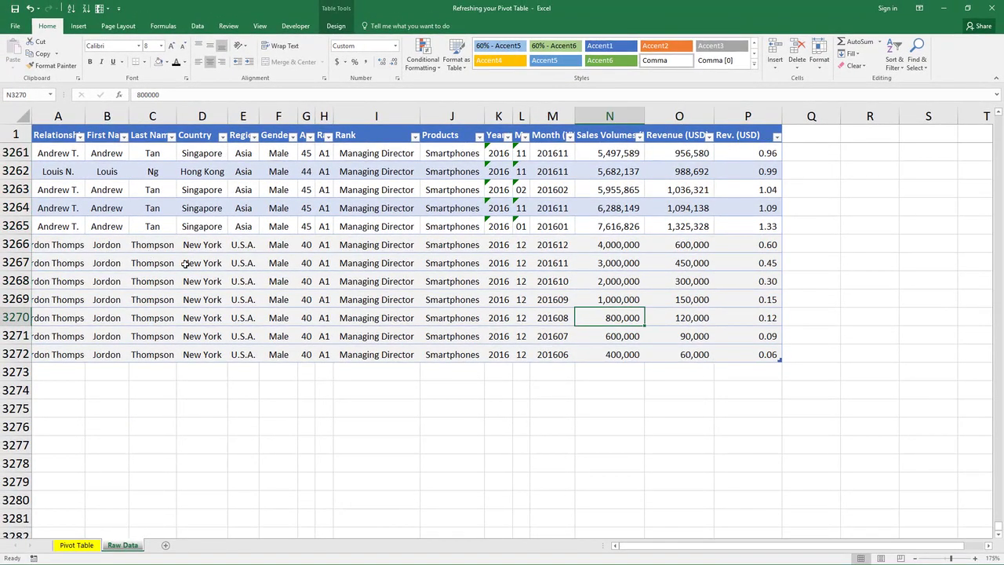
pyautogui.hotkey('ctrl', 'Left')
pyautogui.press('Up')
pyautogui.press('Up')
pyautogui.press('Up')
pyautogui.press('Up')
pyautogui.hotkey('ctrl', 'a')
pyautogui.hotkey('alt', 'h')
pyautogui.press('o')
pyautogui.press('i')
pyautogui.hotkey('shift', 'BackSpace')
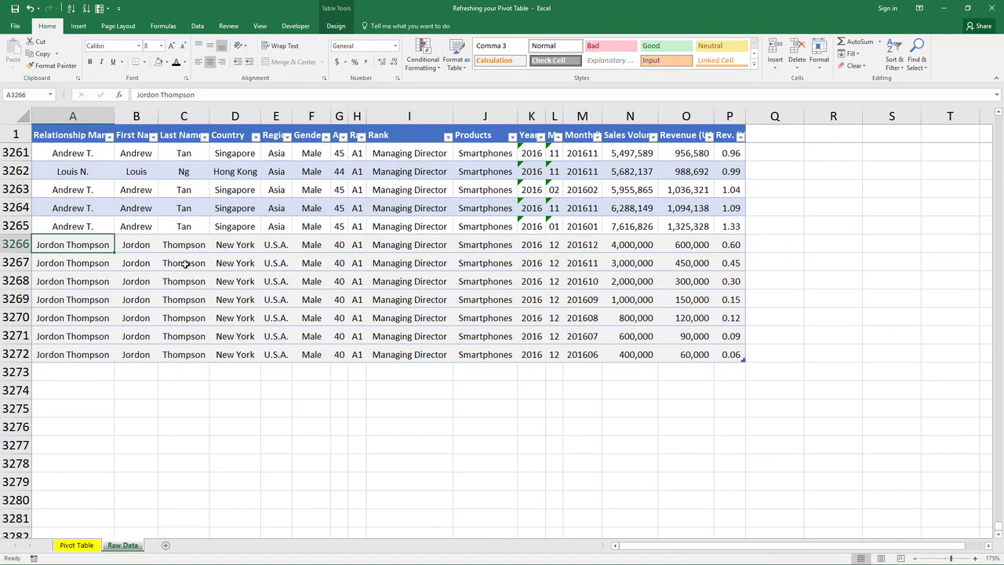
# Step: Check the pivot table sheet and return to the raw data sheet
pyautogui.press('Up')
pyautogui.press('Up')
pyautogui.hotkey('ctrl', 'pageup')
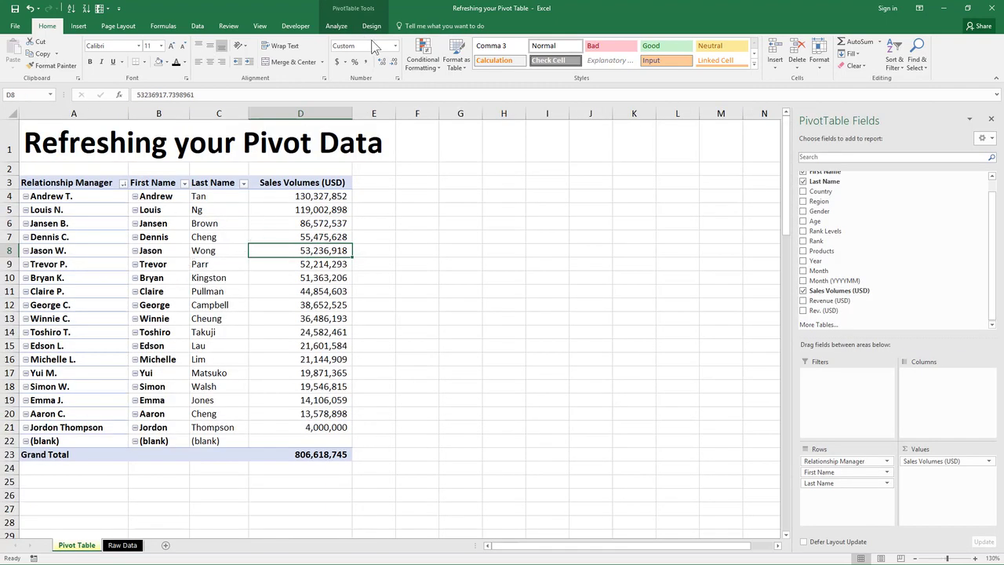
pyautogui.hotkey('ctrl', 'pagedown')
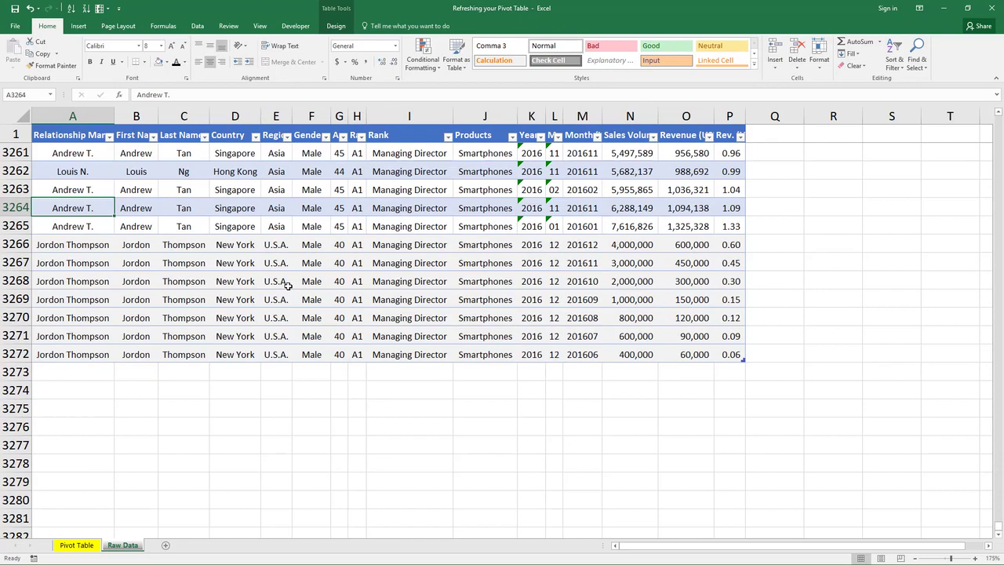
# Step: Rename the raw data table PivotData
pyautogui.click(357, 263)
pyautogui.click(326, 28)
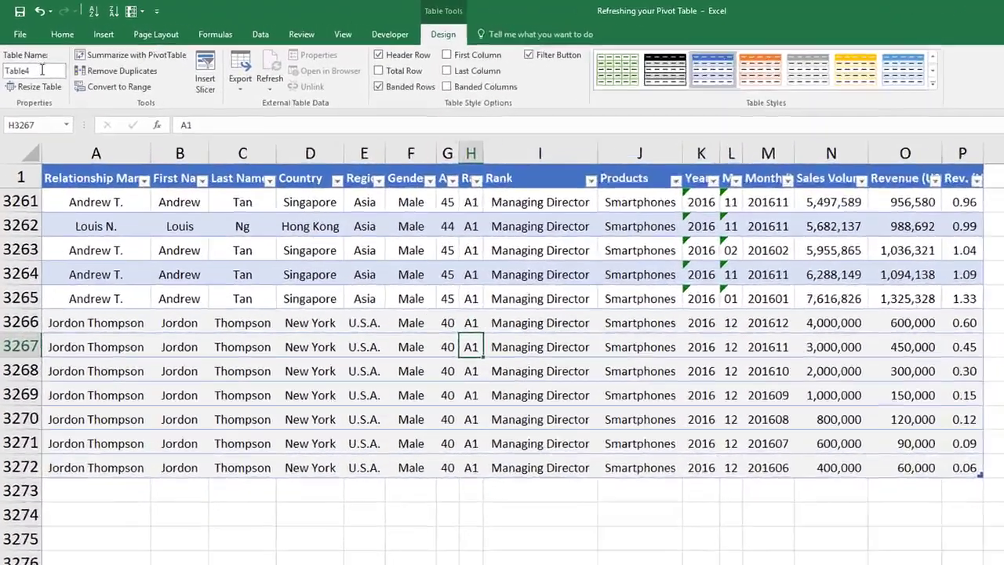
pyautogui.click(31, 52)
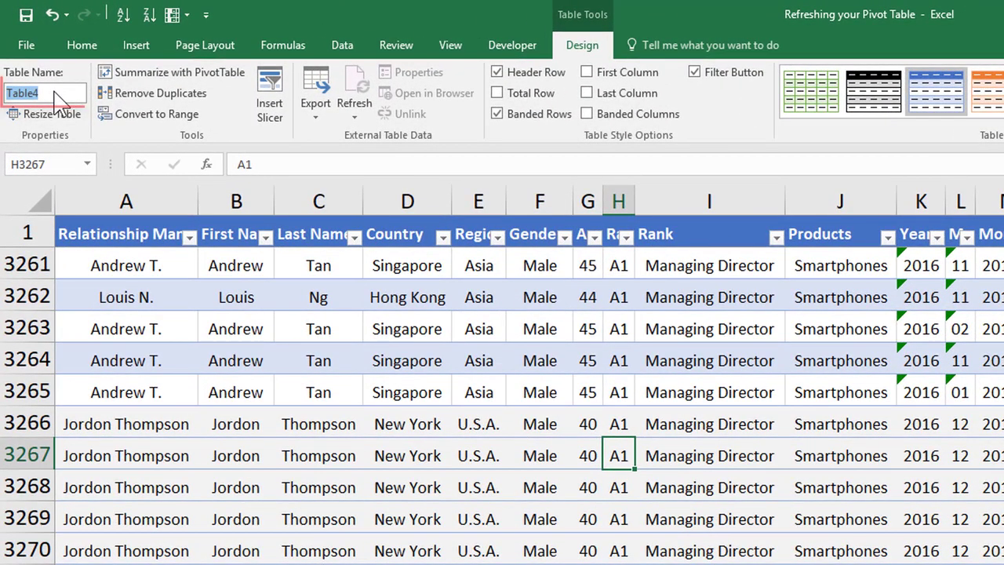
pyautogui.write('PivotData')
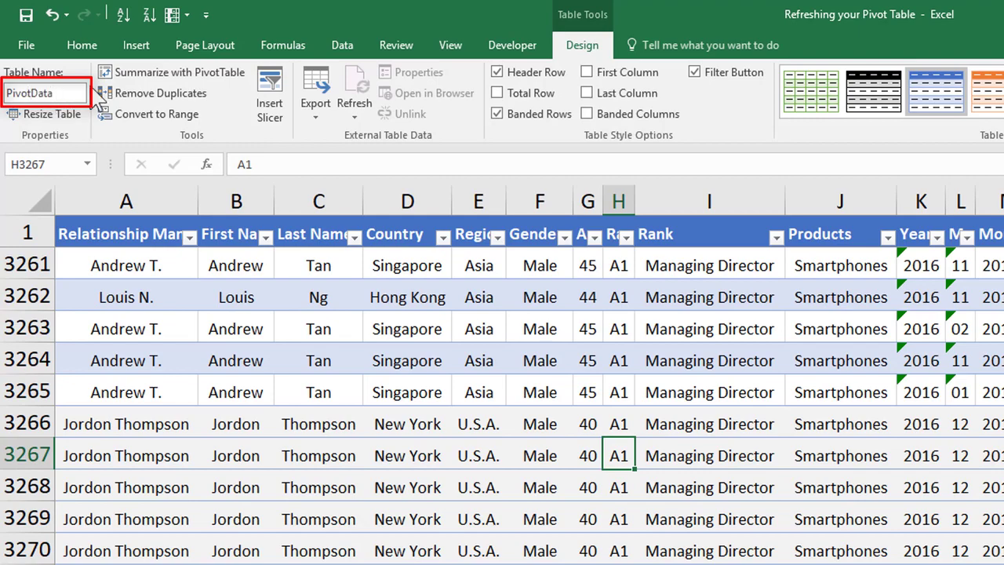
pyautogui.press('Return')
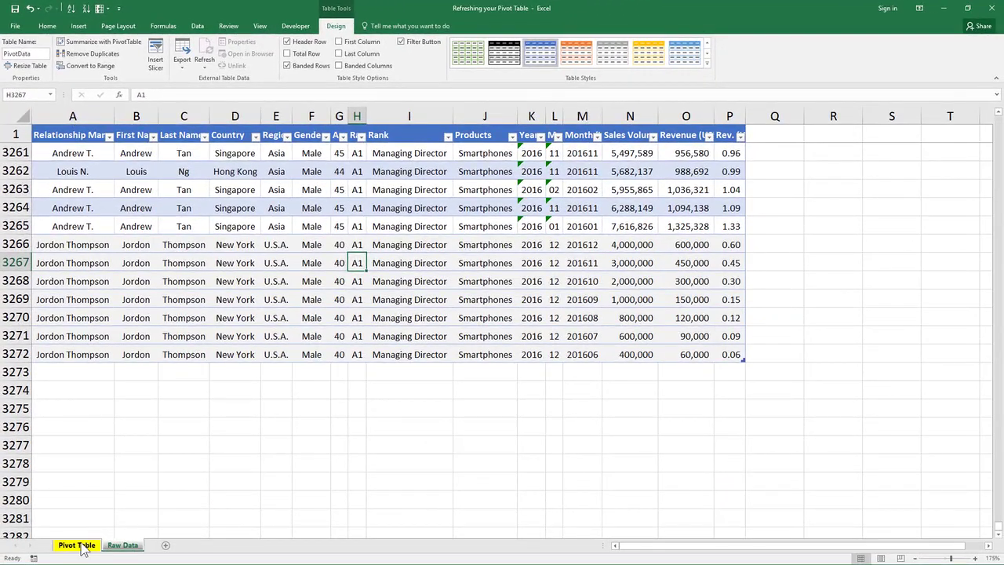
# Step: Change the pivot table's data source to the PivotData table
pyautogui.click(76, 545)
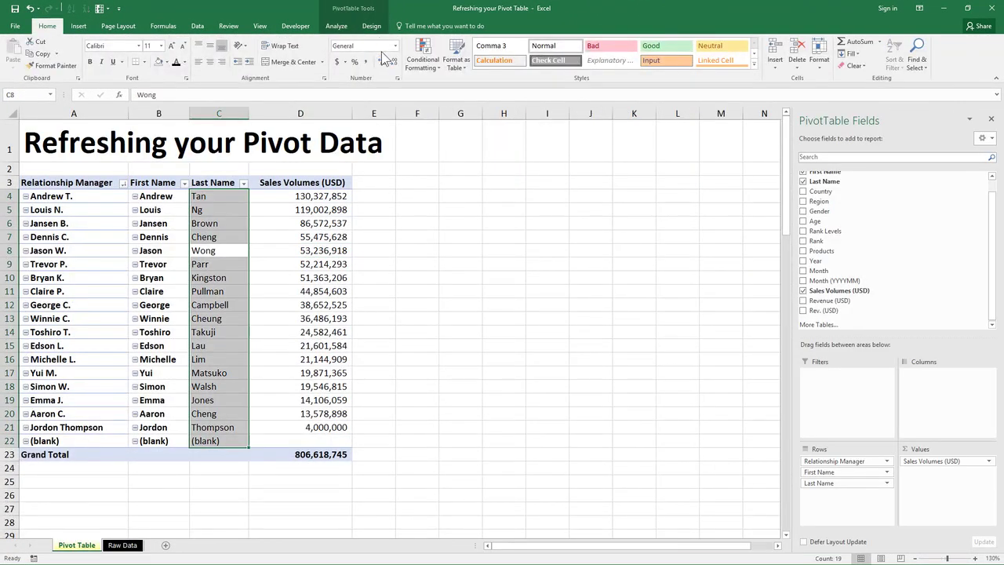
pyautogui.click(367, 30)
pyautogui.click(339, 28)
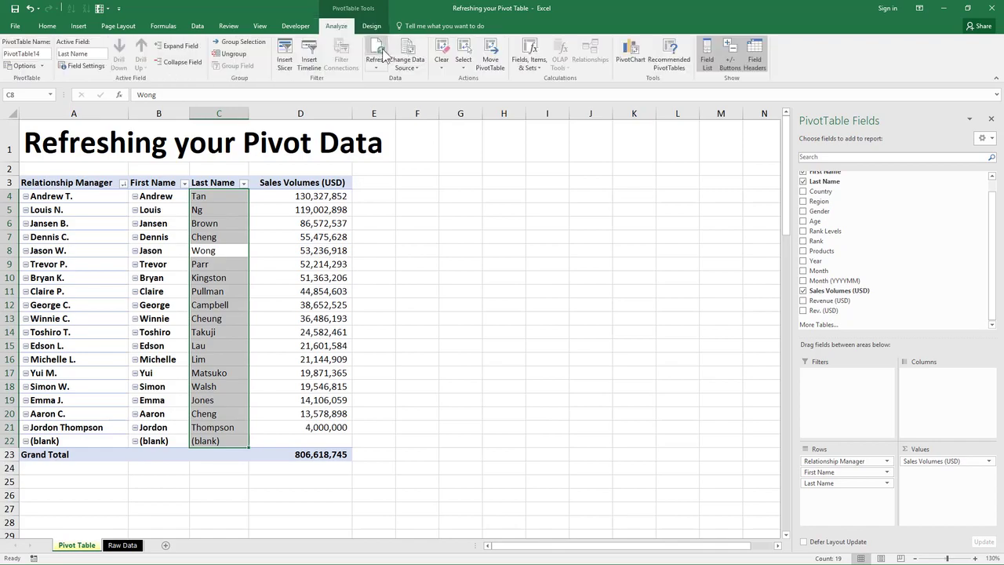
pyautogui.click(394, 49)
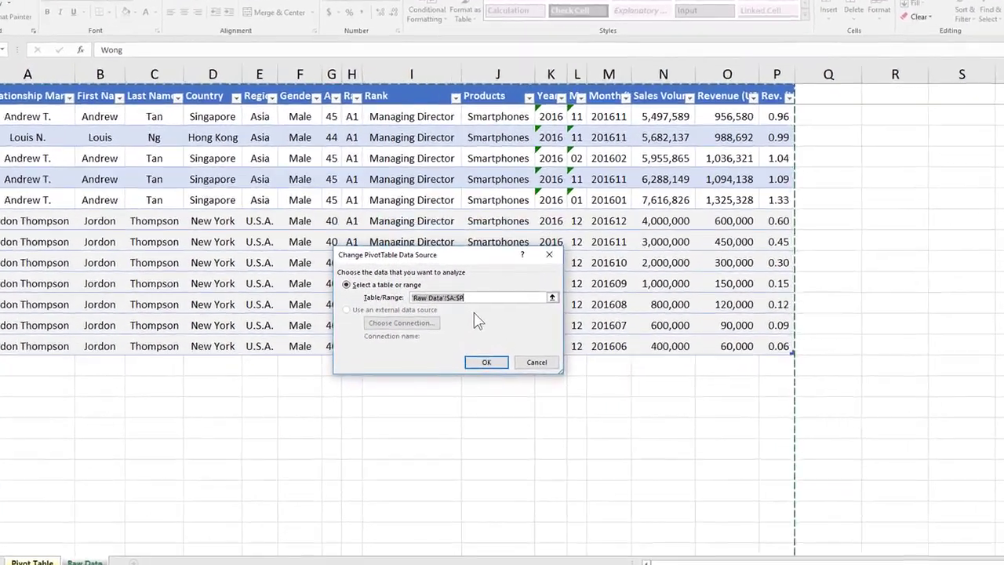
pyautogui.write('PivotData')
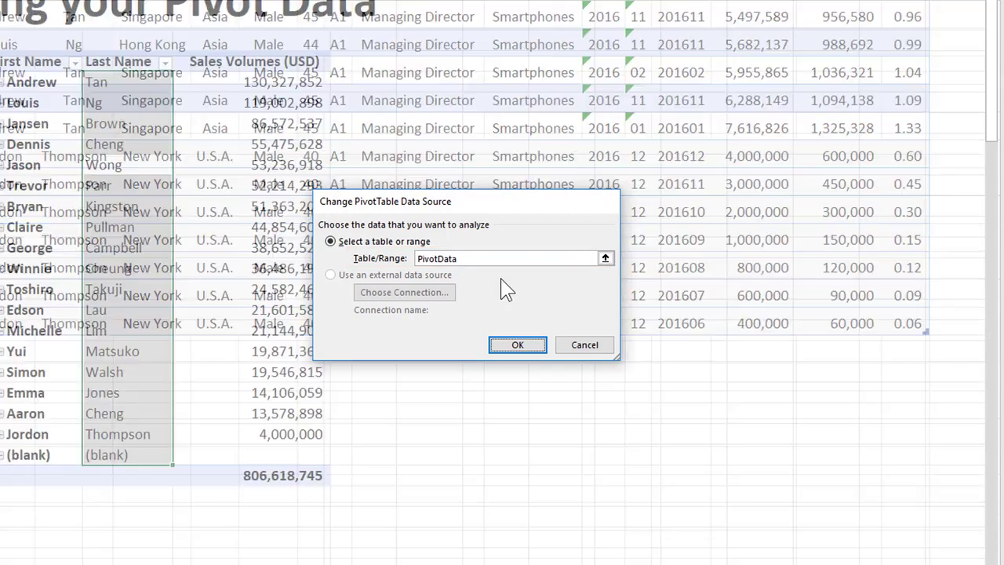
pyautogui.press('Return')
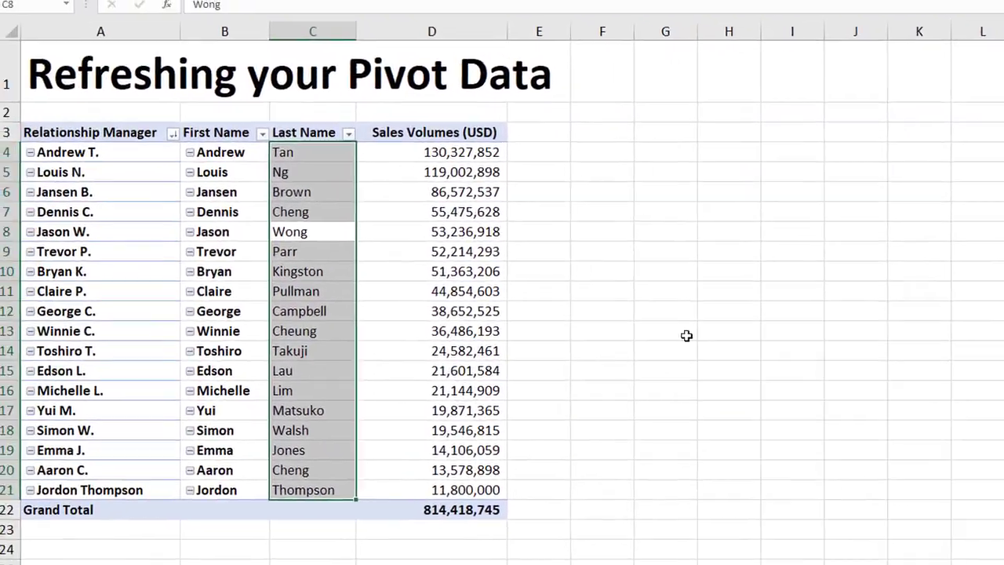
# Step: Inspect the pivot table and the data source setting pointing to PivotData on the raw data sheet
pyautogui.click(511, 272)
pyautogui.click(323, 202)
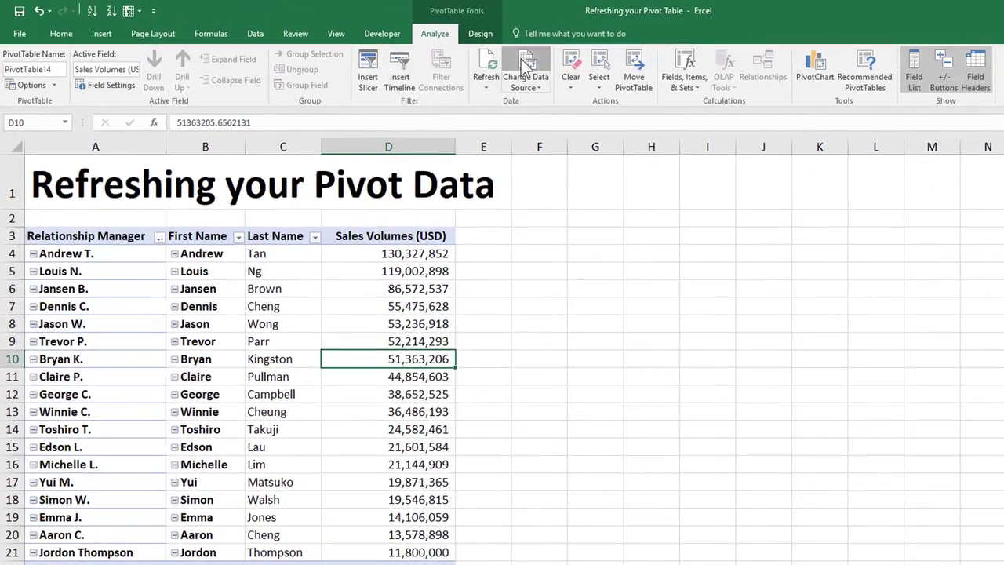
pyautogui.click(516, 63)
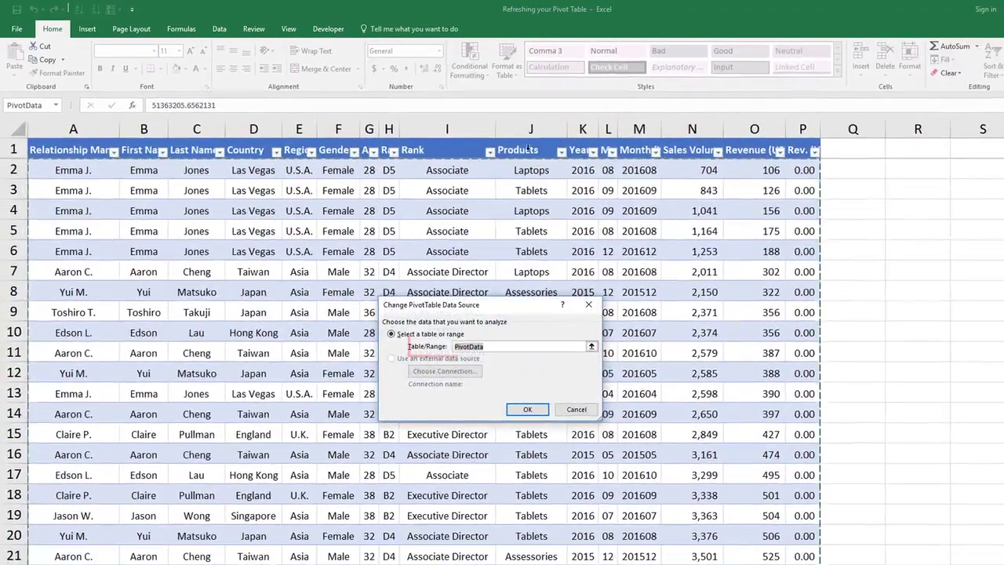
pyautogui.scroll(-20, 531, 236)
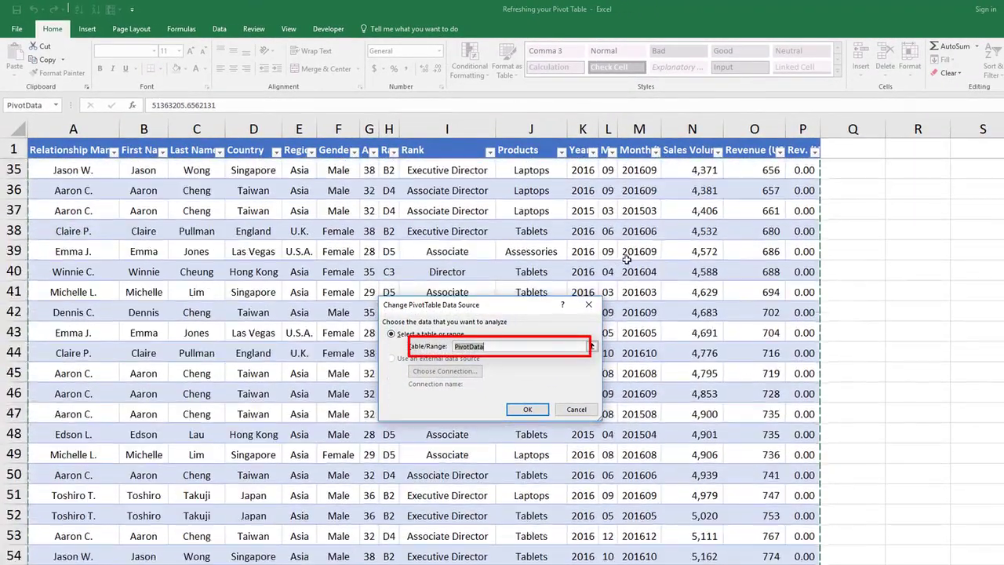
pyautogui.scroll(-15, 626, 292)
pyautogui.press('Return')
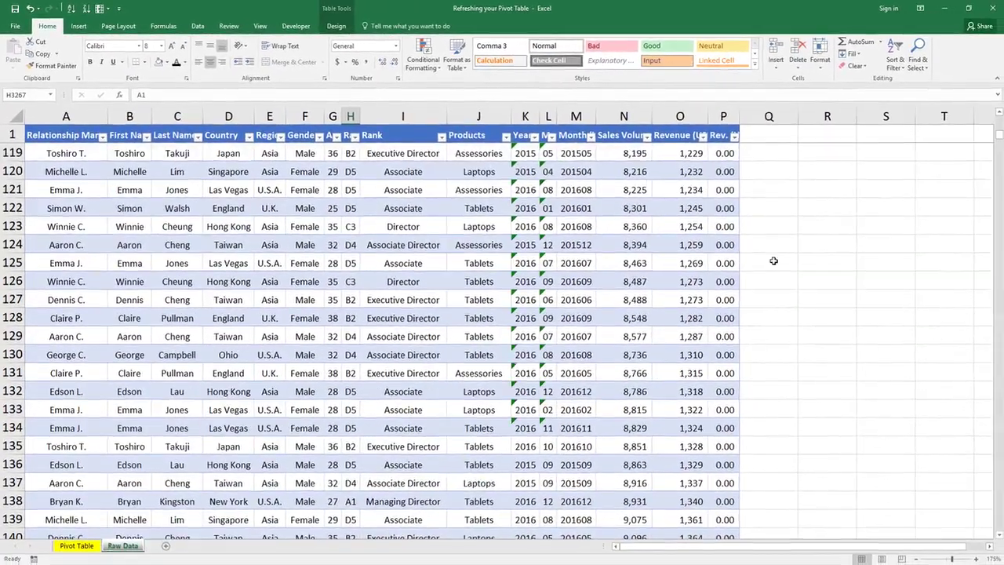
# Step: Start a new record below the last table row with the relationship manager's full name, first name and last name
pyautogui.click(685, 265)
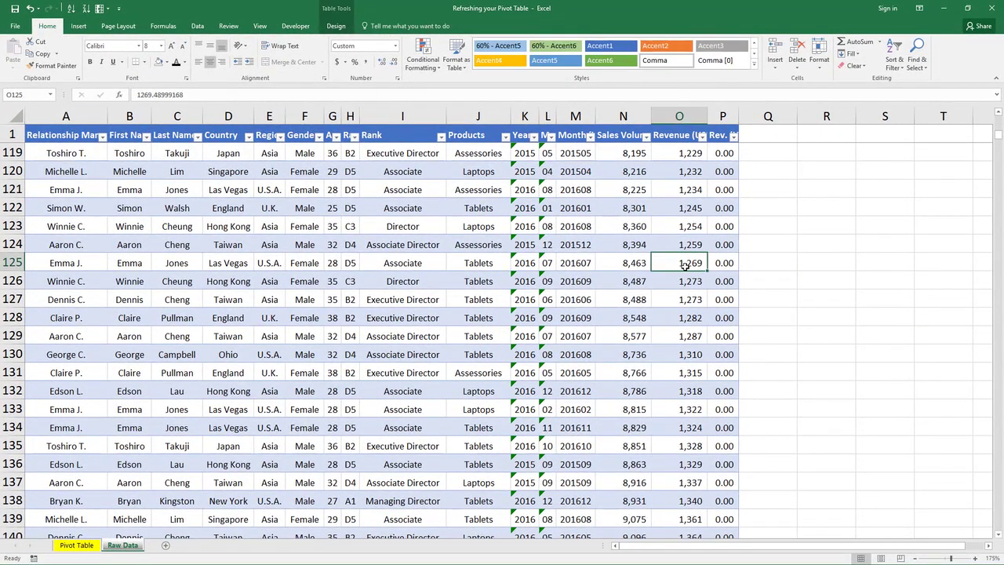
pyautogui.hotkey('ctrl', 'Down')
pyautogui.hotkey('ctrl', 'Right')
pyautogui.press('Tab')
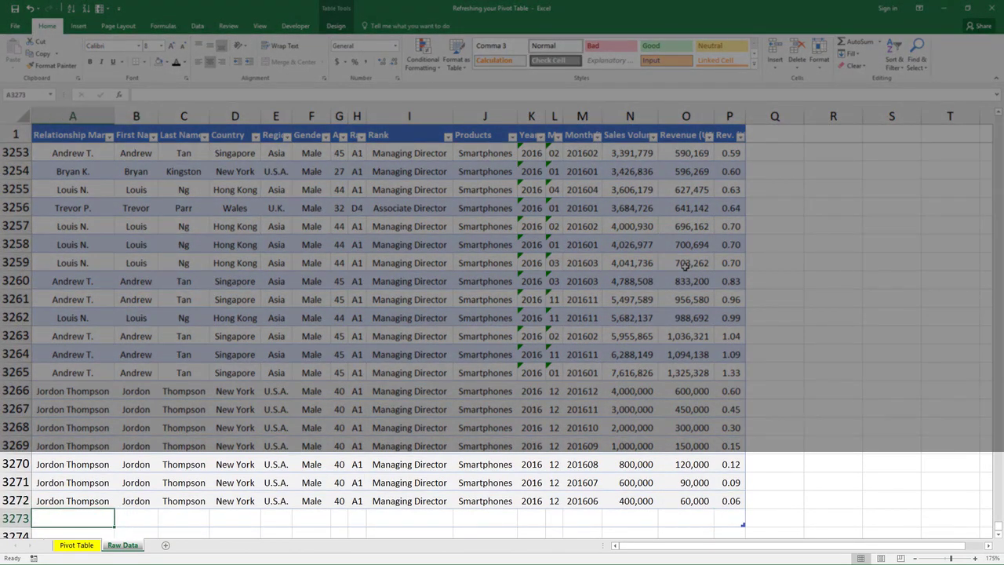
pyautogui.write('Eir')
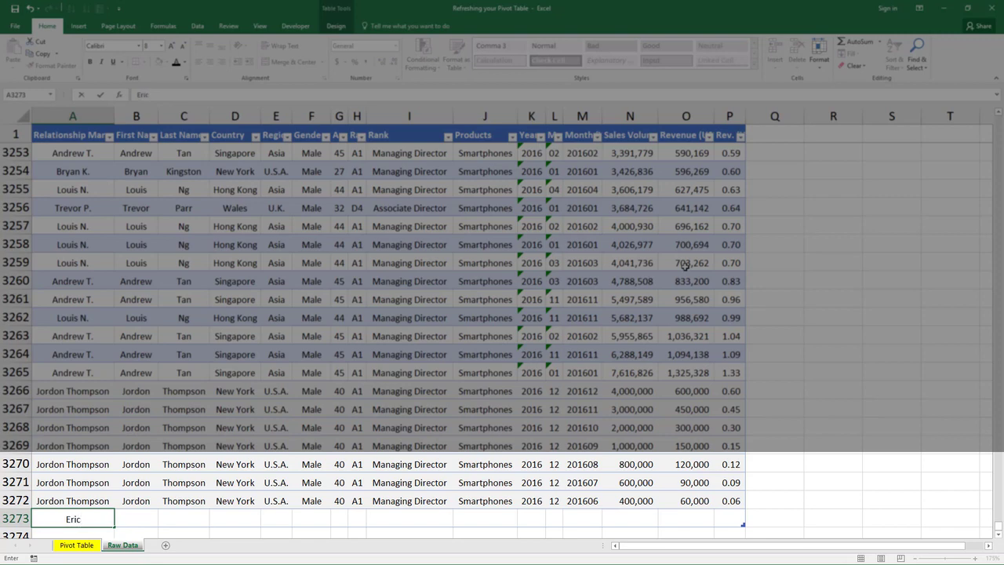
pyautogui.write('c Brian')
pyautogui.press('Tab')
pyautogui.write('Eric')
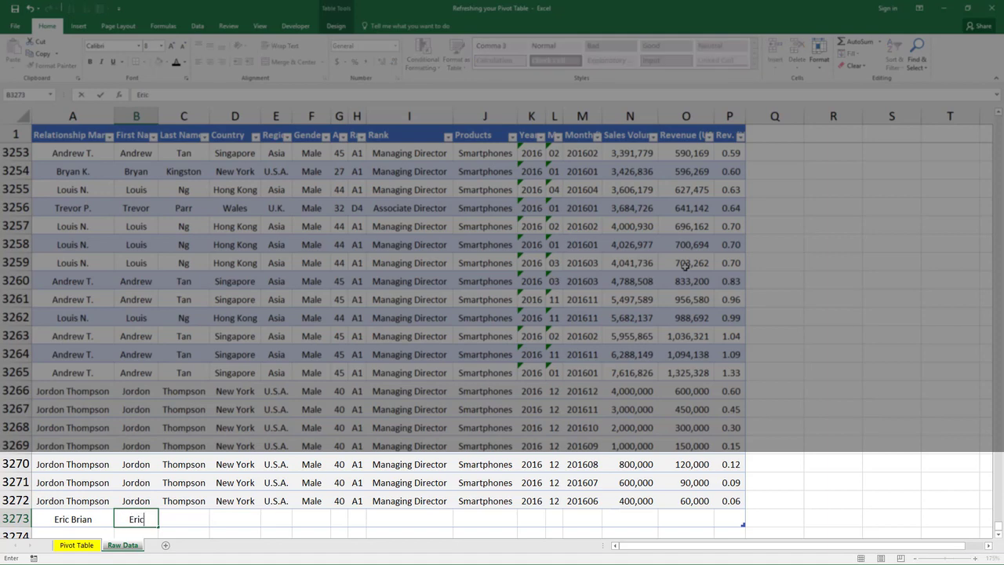
pyautogui.press('Tab')
pyautogui.write('Brian')
pyautogui.press('Tab')
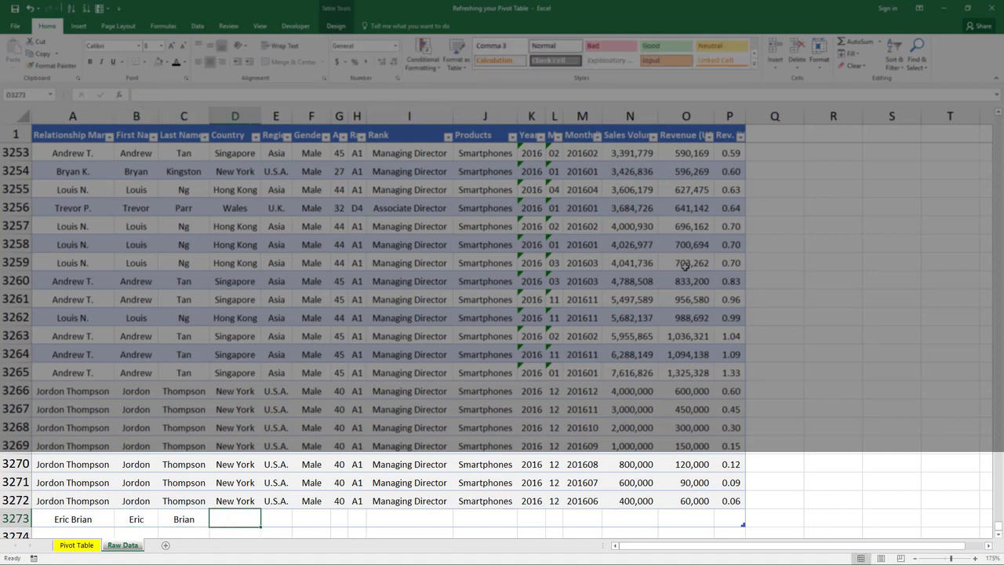
# Step: Fill in the new record's country as Hong Kong, region Asia and gender Male
pyautogui.write('H')
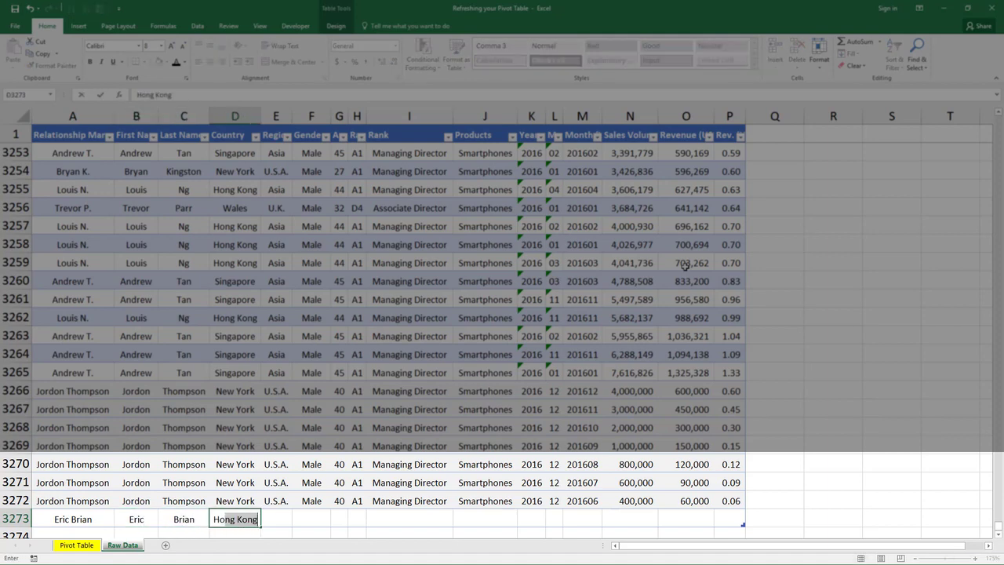
pyautogui.write('ong')
pyautogui.press('Tab')
pyautogui.write('Asia')
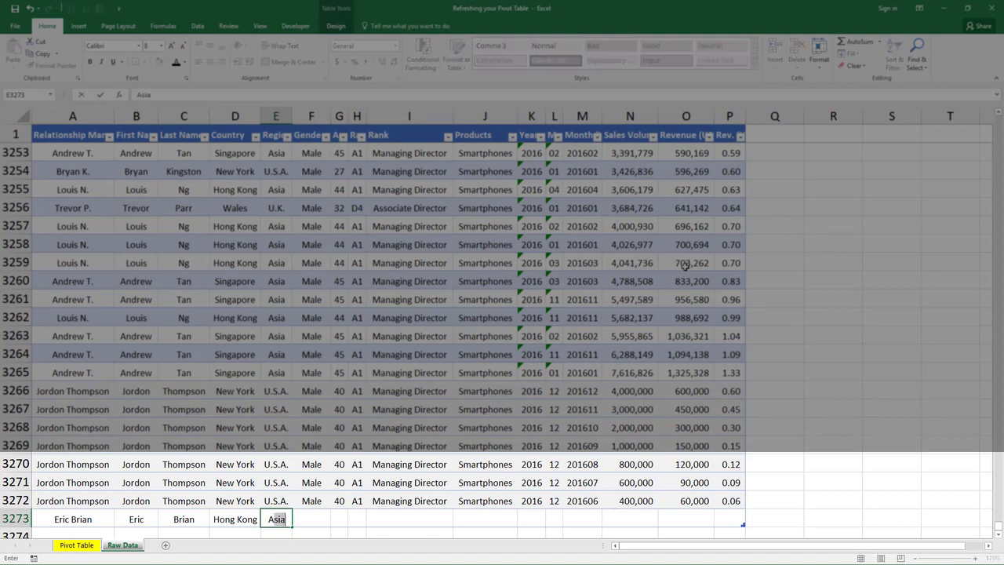
pyautogui.press('Tab')
pyautogui.write('Male')
pyautogui.press('Tab')
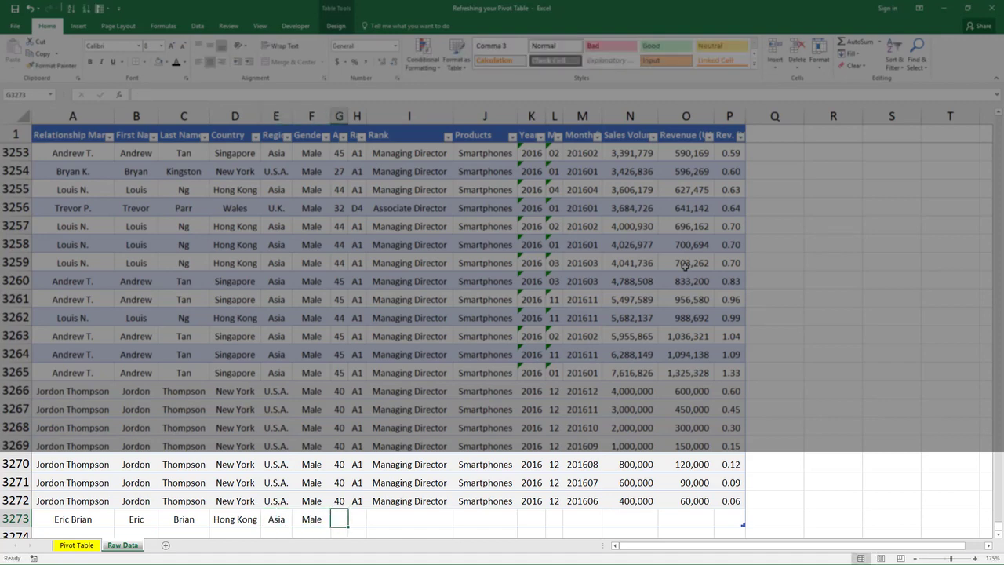
pyautogui.hotkey('shift', 'Tab')
pyautogui.write('F')
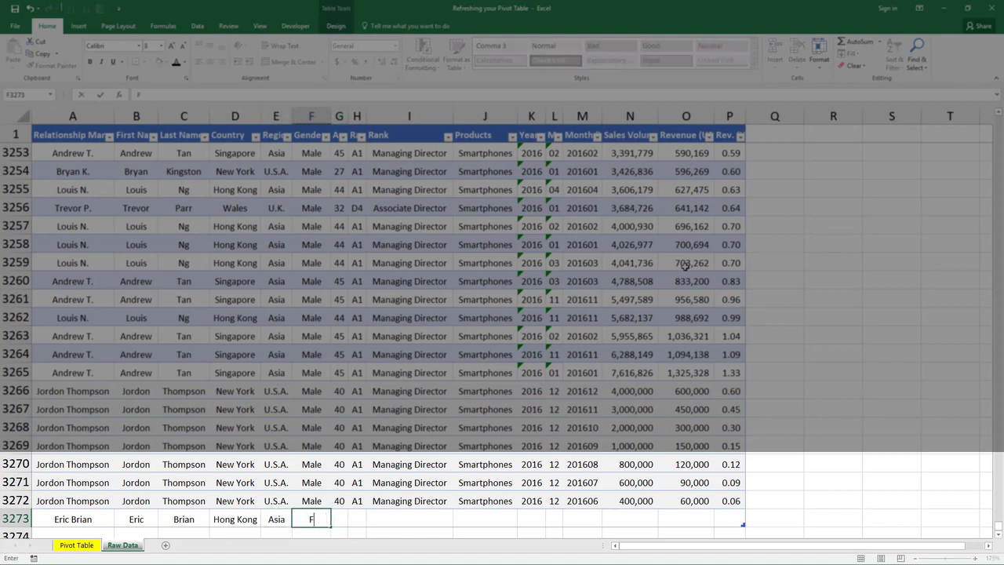
pyautogui.press('Escape')
pyautogui.press('Tab')
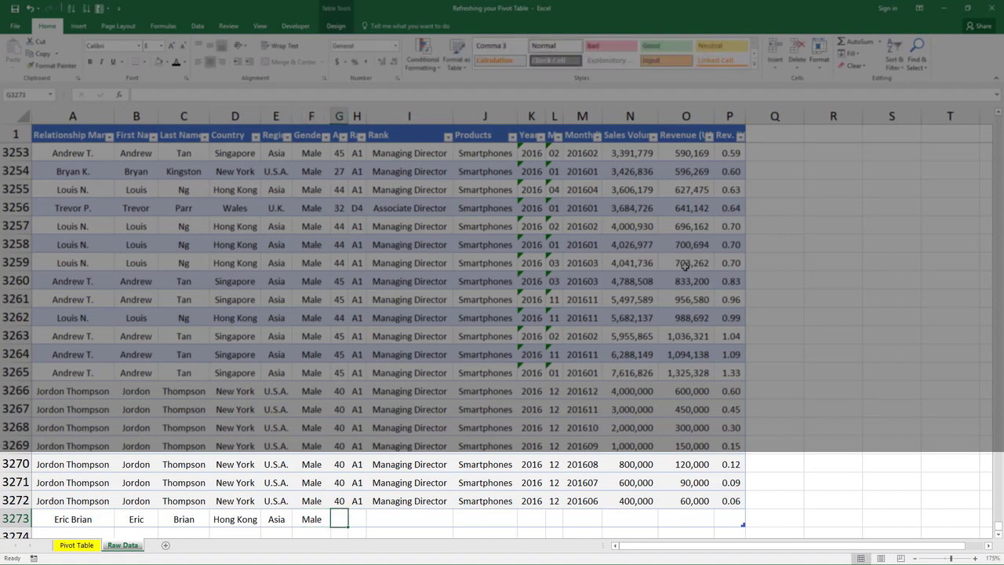
# Step: Enter age 45, rank D4, rank title Associate Director and product Tablets in the new record
pyautogui.write('45')
pyautogui.press('Tab')
pyautogui.write('D')
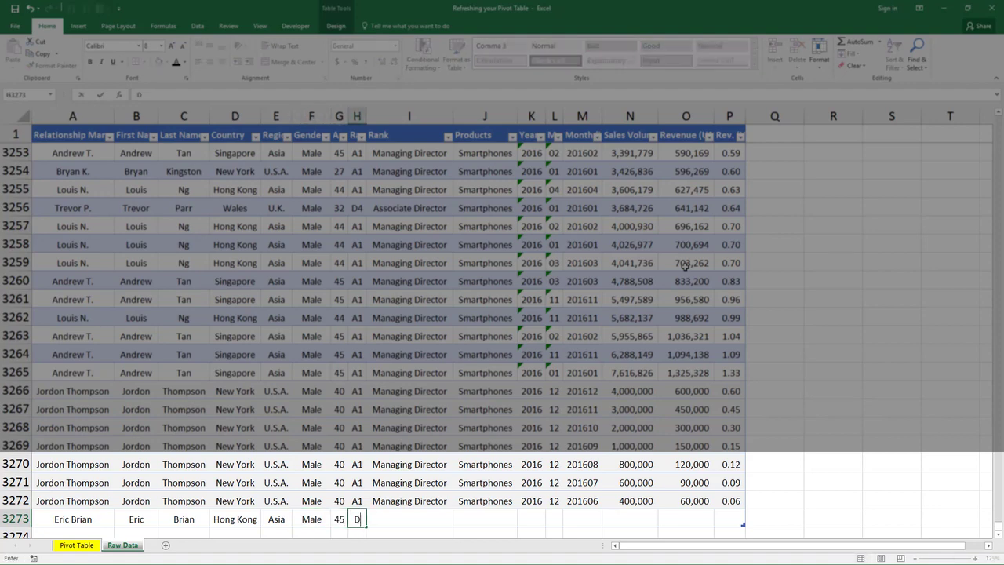
pyautogui.write('4')
pyautogui.press('Tab')
pyautogui.write('As')
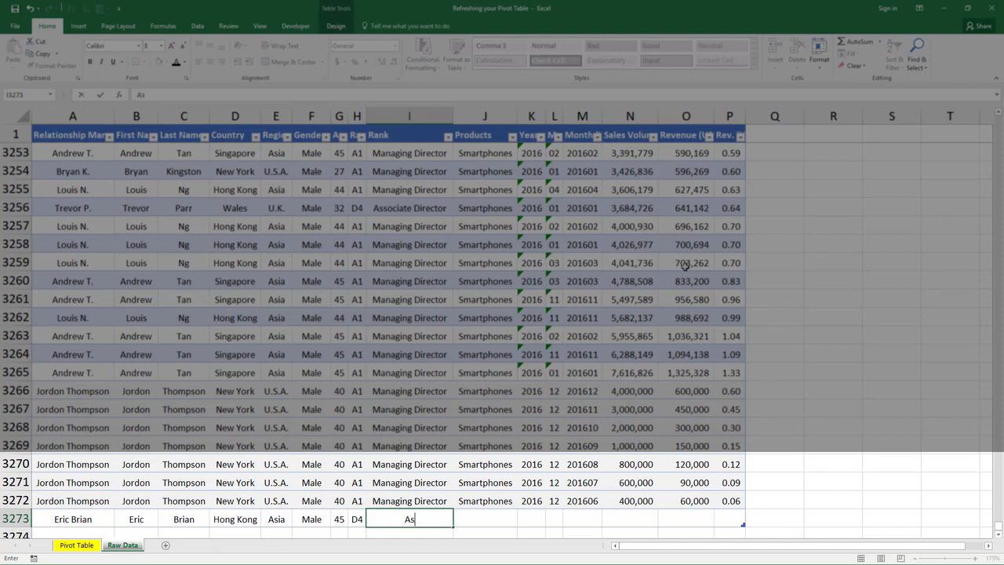
pyautogui.write('oso')
pyautogui.write('iate D')
pyautogui.write('irector')
pyautogui.press('Tab')
pyautogui.write('T')
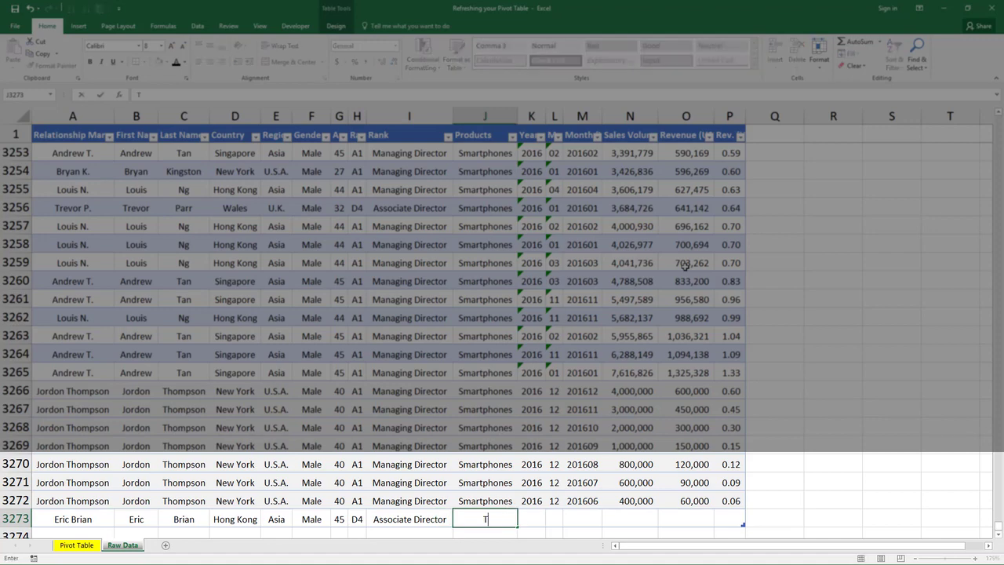
pyautogui.write('ablets')
pyautogui.press('Tab')
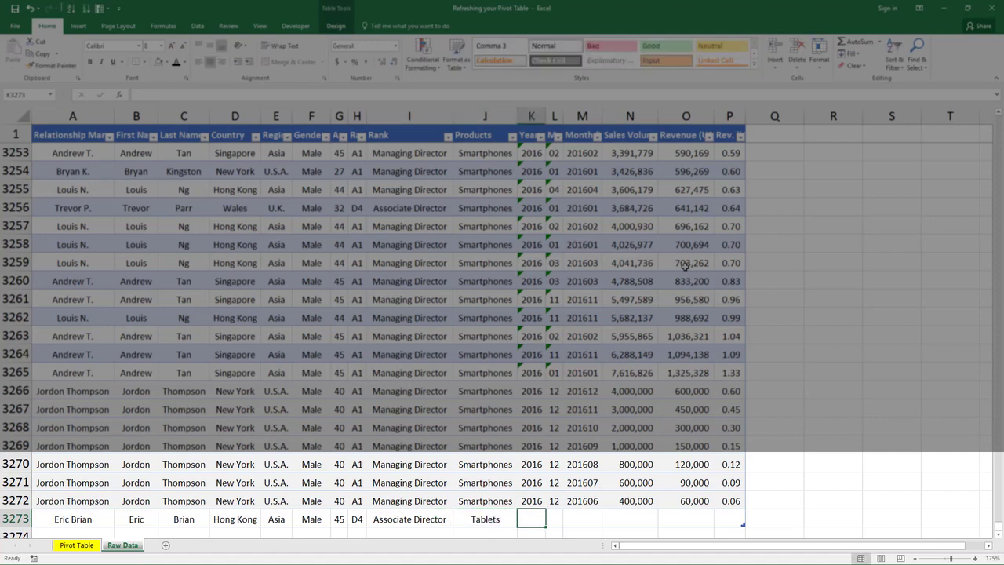
# Step: Enter year 2015, month 12, month code 201512 and sales volume 8,000,000 in the new record
pyautogui.write('2015')
pyautogui.press('Tab')
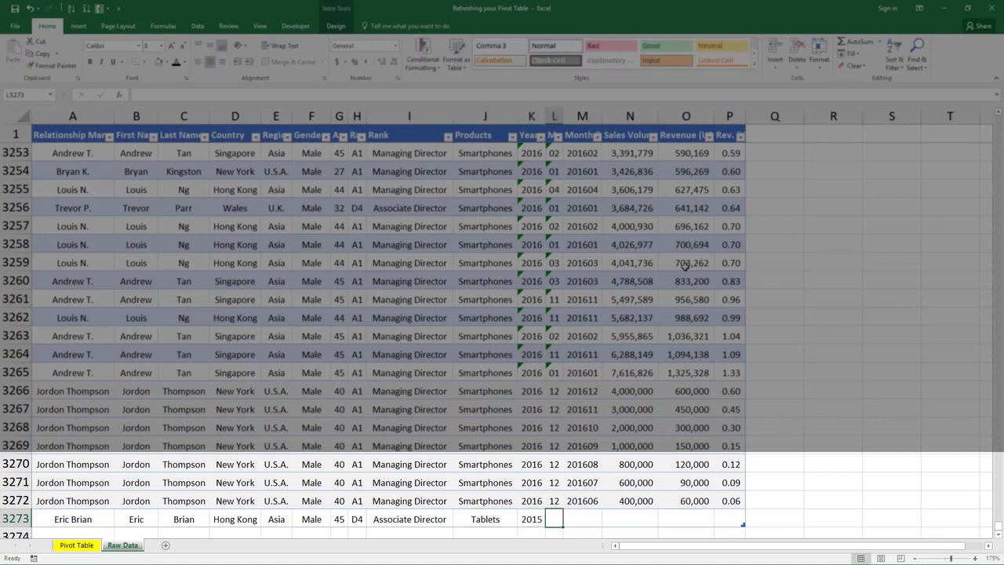
pyautogui.write('12')
pyautogui.press('Tab')
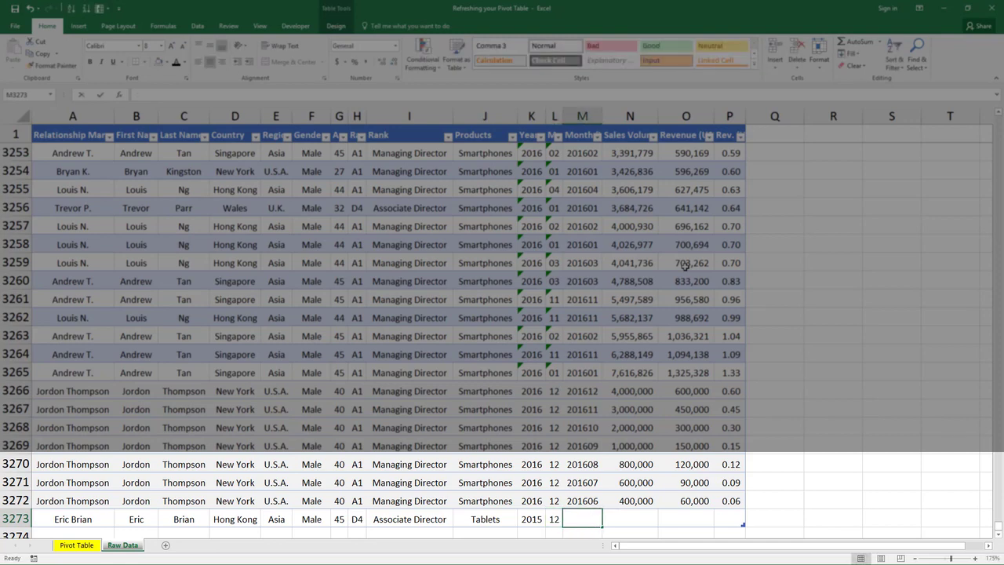
pyautogui.write('201')
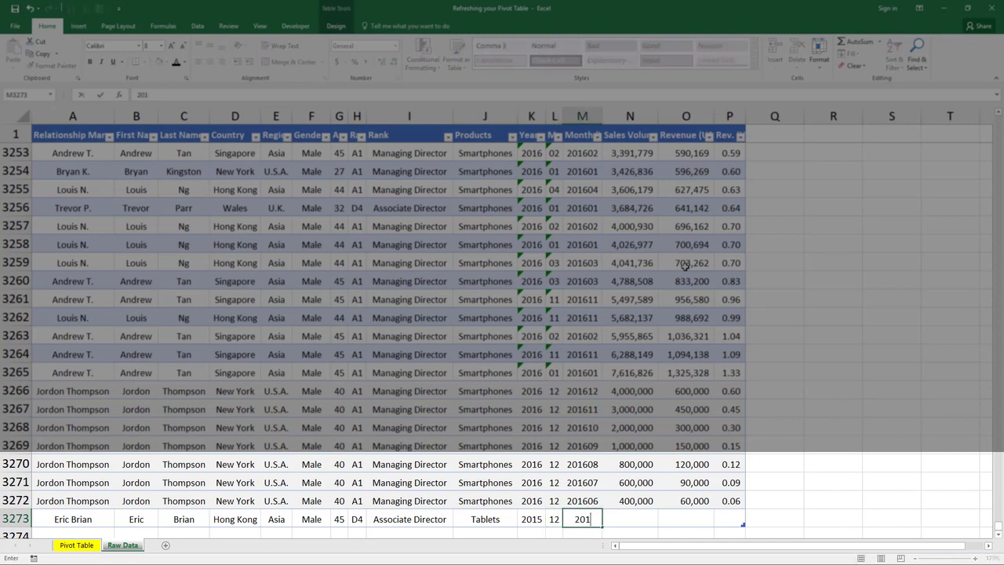
pyautogui.write('612')
pyautogui.press('Tab')
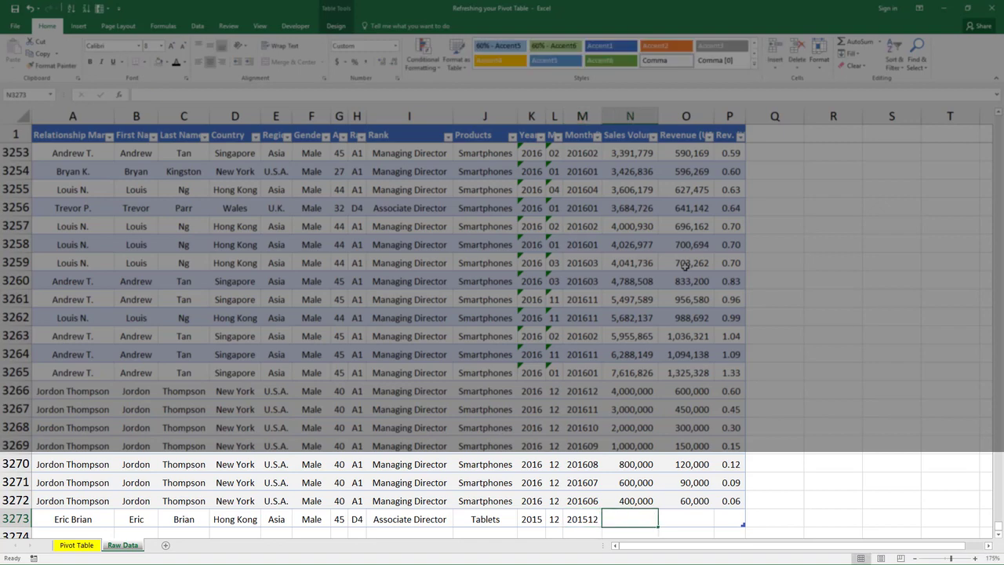
pyautogui.write('8000000')
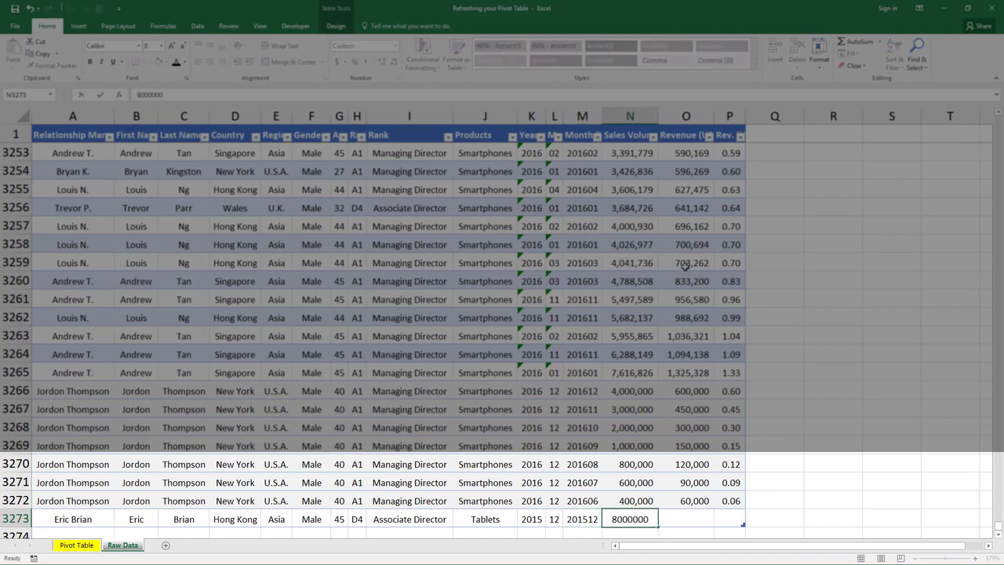
pyautogui.press('Tab')
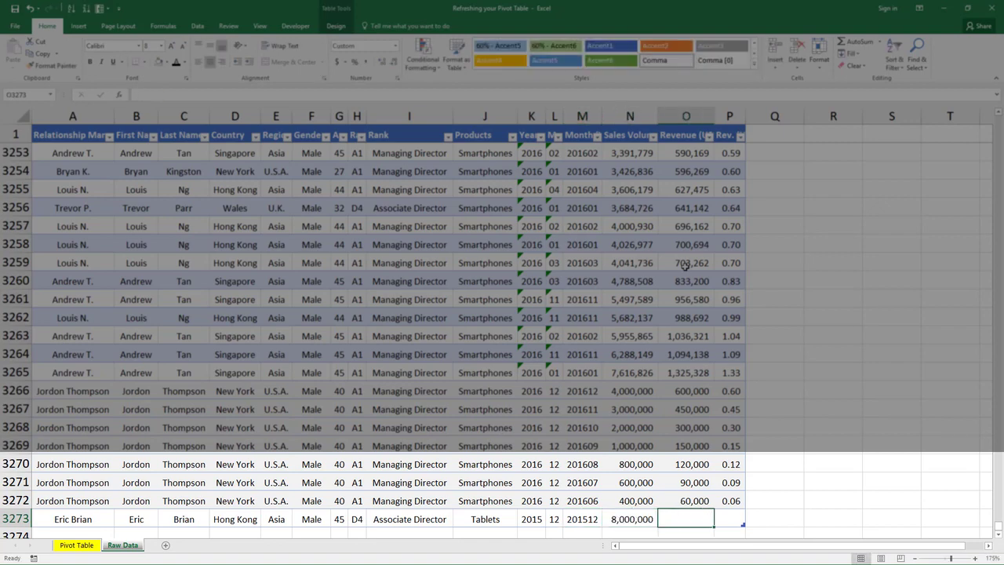
# Step: Copy the Revenue and Rev. formulas from the row above into the new record
pyautogui.press('Up')
pyautogui.hotkey('shift', 'Right')
pyautogui.hotkey('ctrl', 'c')
pyautogui.press('Down')
pyautogui.hotkey('ctrl', 'v')
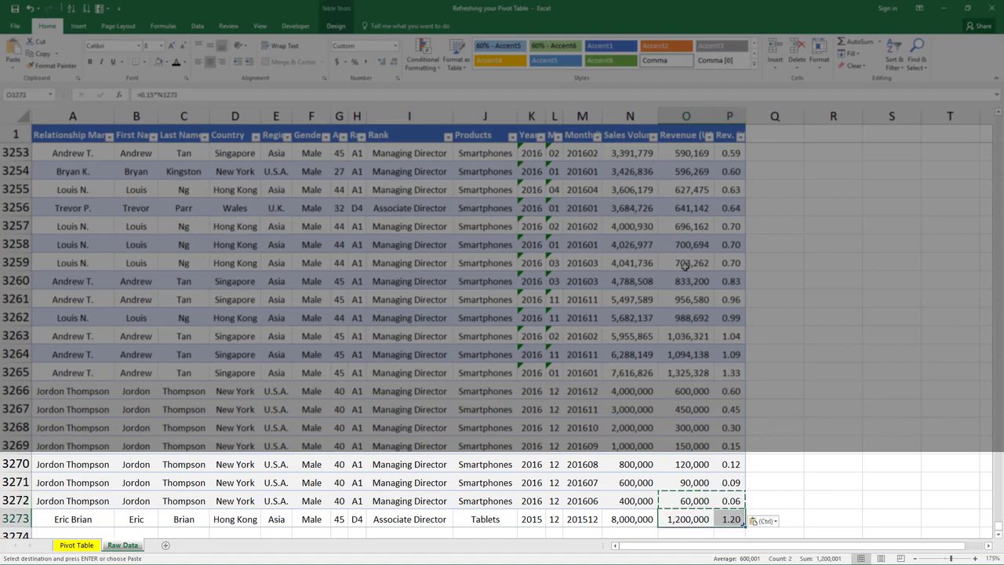
pyautogui.press('Escape')
pyautogui.press('Left')
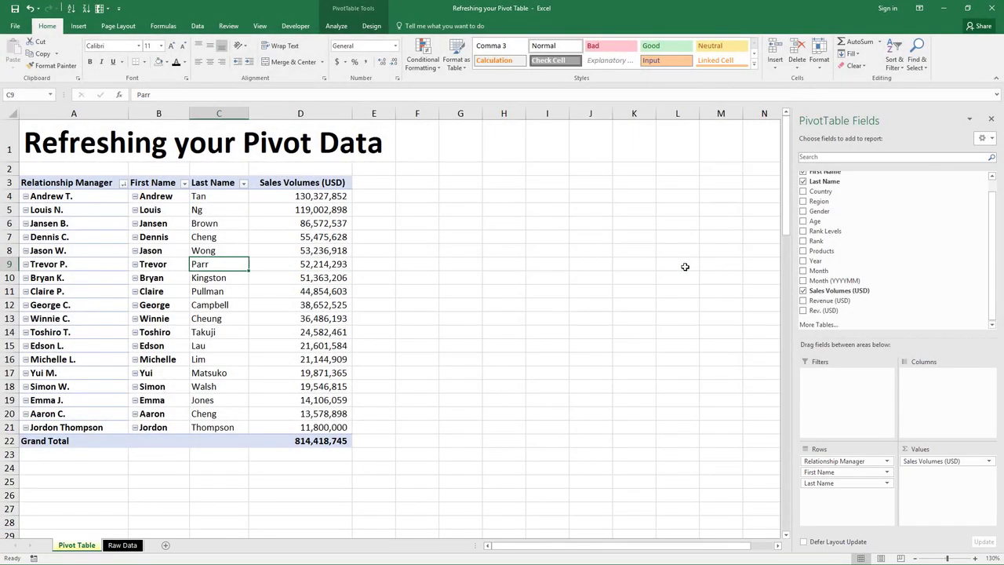
# Step: Refresh the pivot table so it includes the new record
pyautogui.click(349, 29)
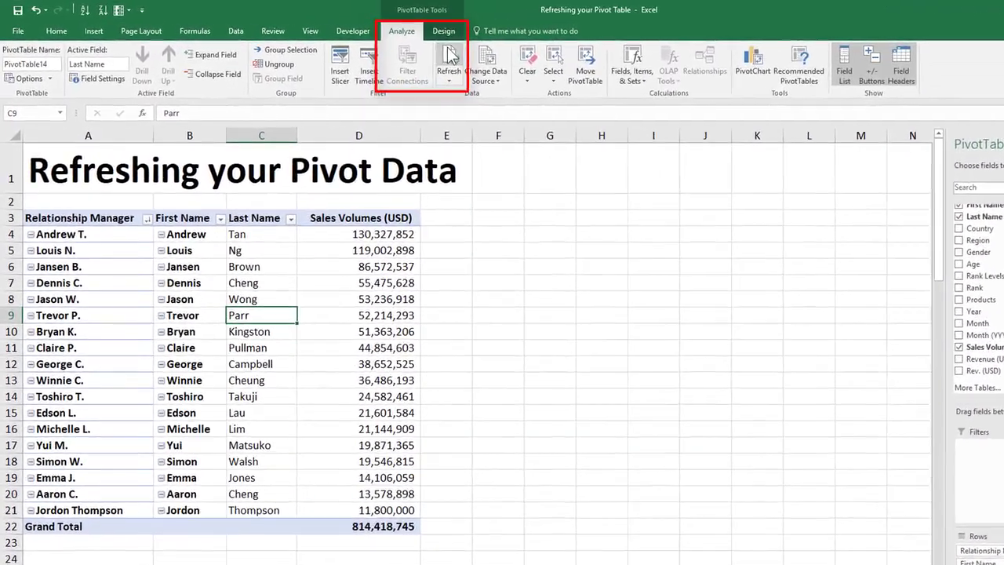
pyautogui.hotkey('alt', 'F5')
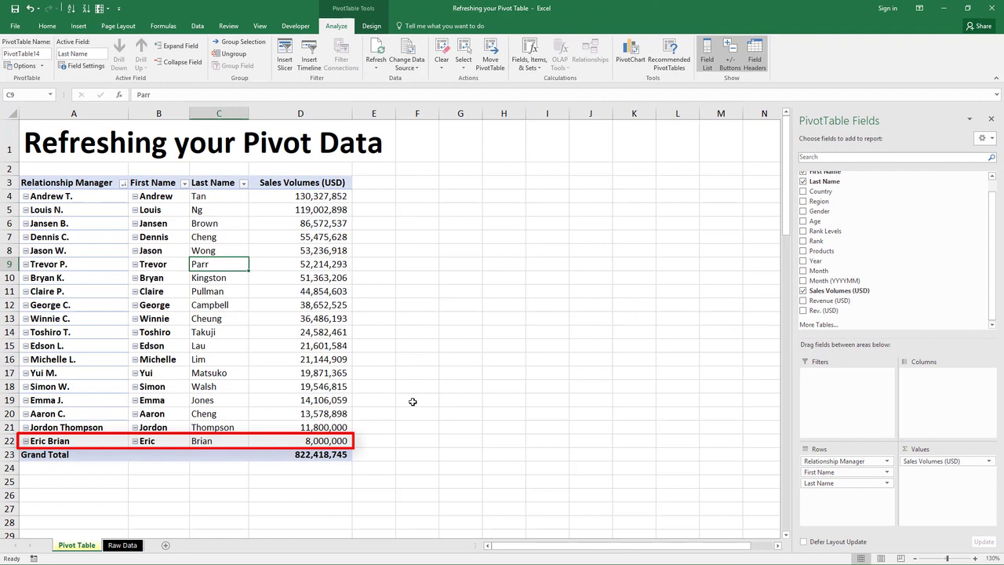
pyautogui.click(413, 402)
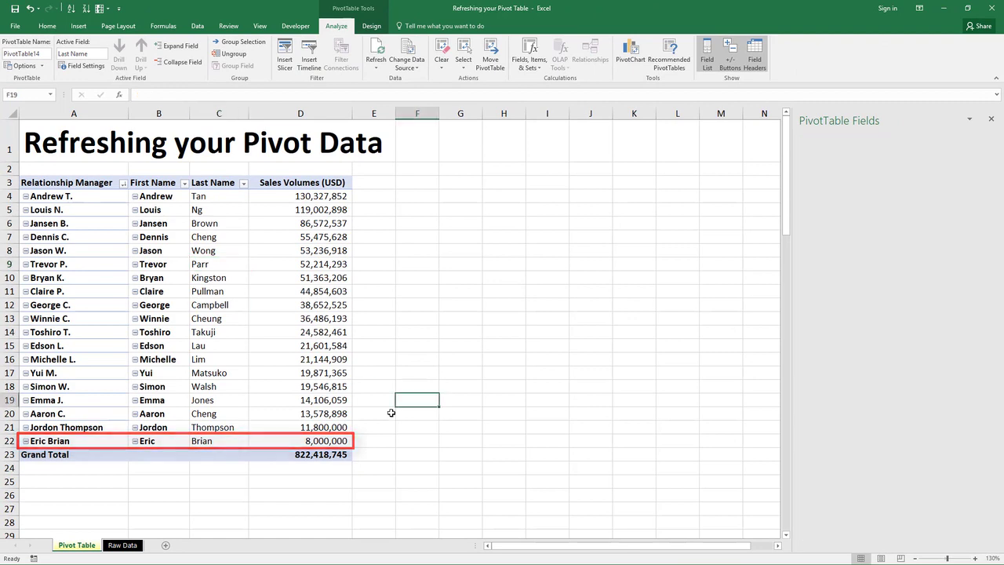
pyautogui.click(332, 426)
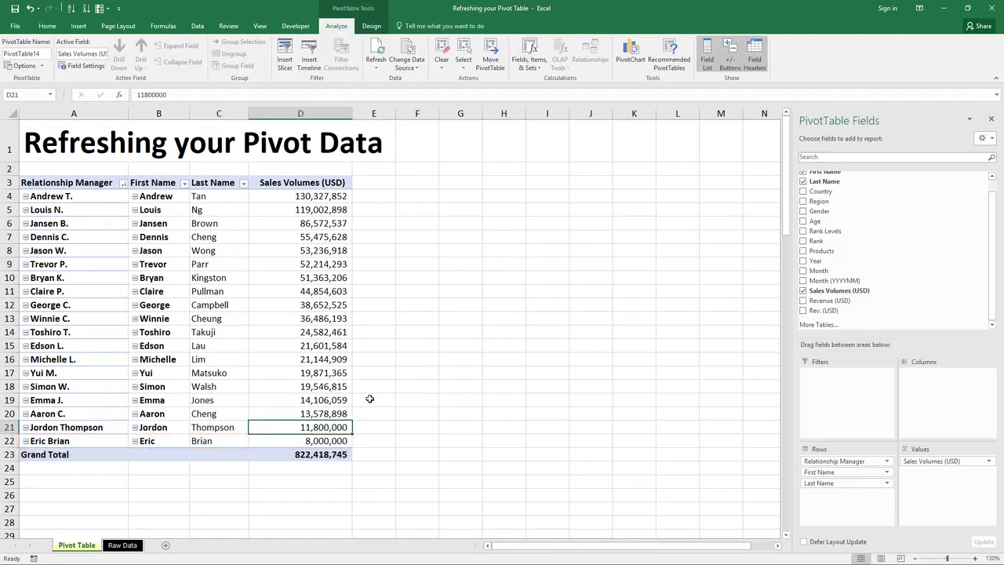
# Step: Refresh the pivot table once more to demonstrate the refresh command
pyautogui.click(374, 304)
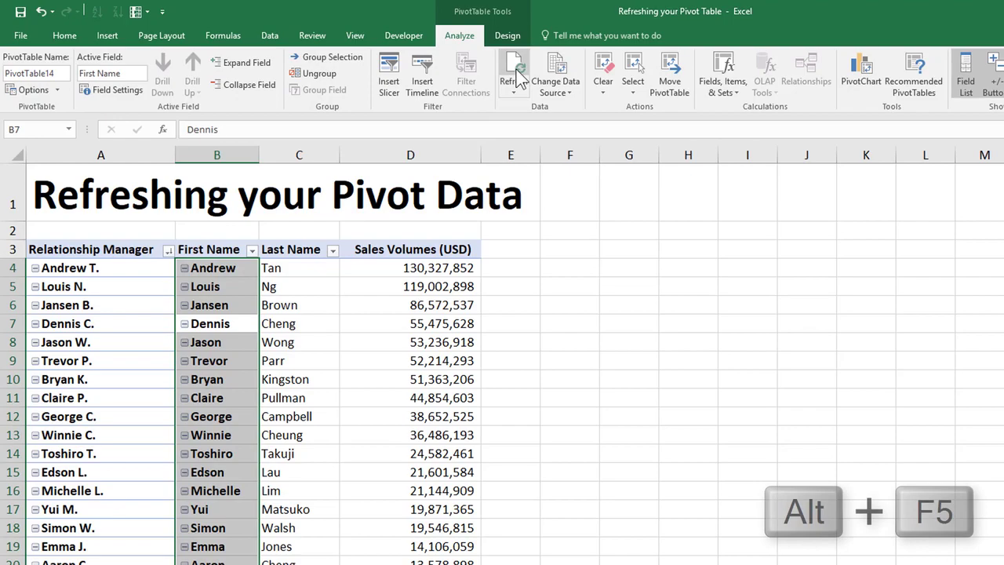
pyautogui.click(518, 79)
pyautogui.click(486, 305)
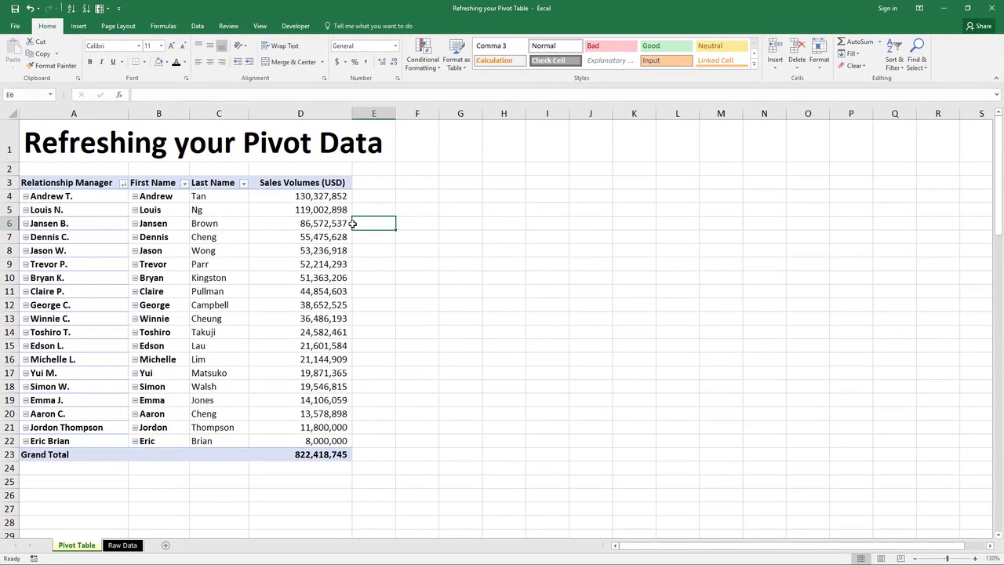
# Step: Select a cell in the pivot table and refresh it through the Refresh drop-down's Refresh option
pyautogui.click(353, 224)
pyautogui.hotkey('alt', 'j')
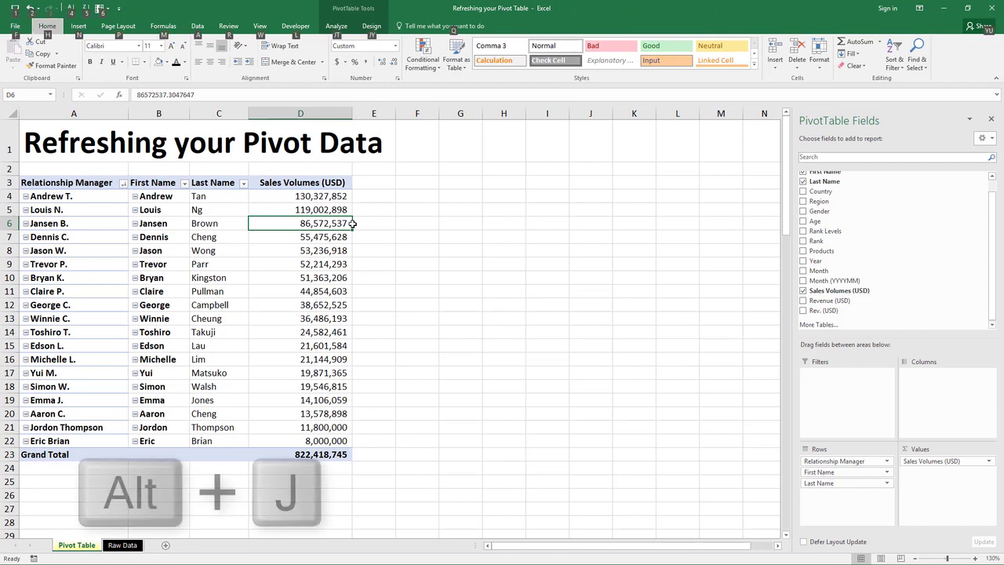
pyautogui.press('t')
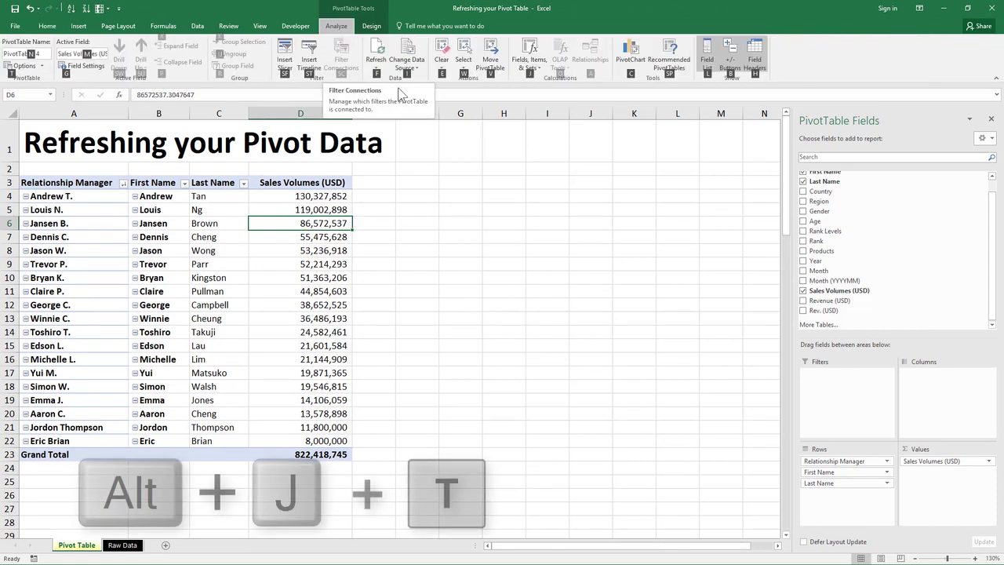
pyautogui.press('f')
pyautogui.press('r')
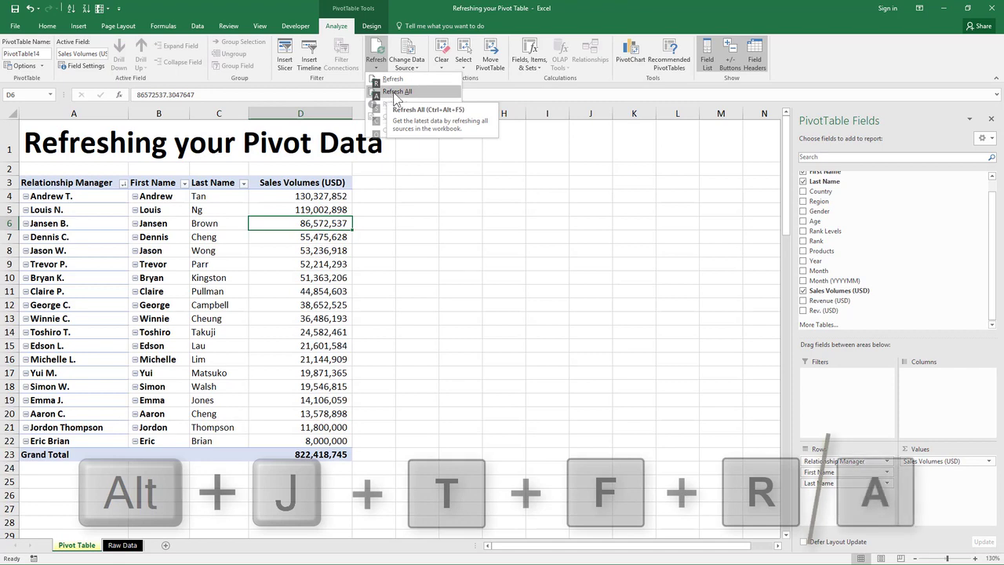
pyautogui.press('Up')
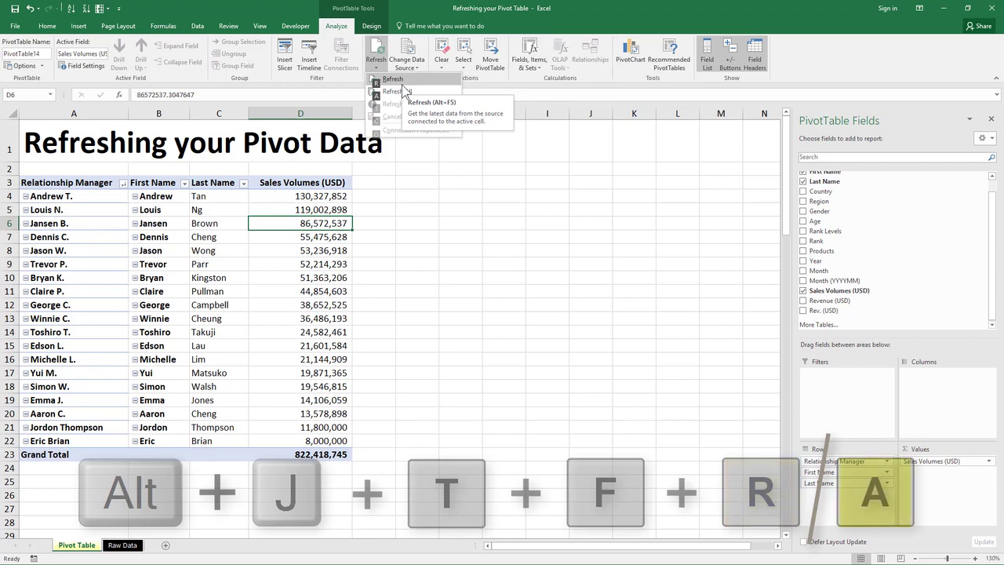
pyautogui.click(429, 92)
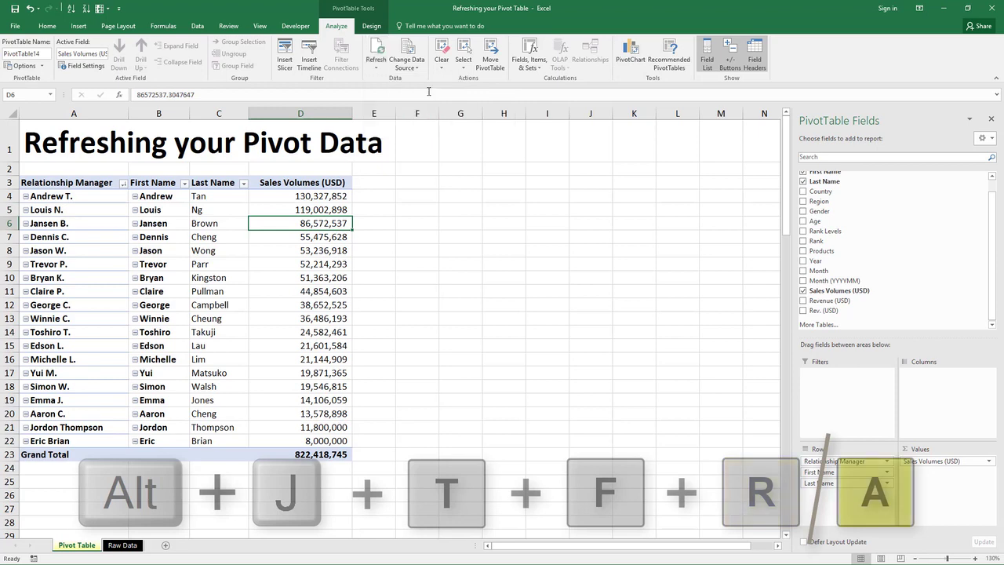